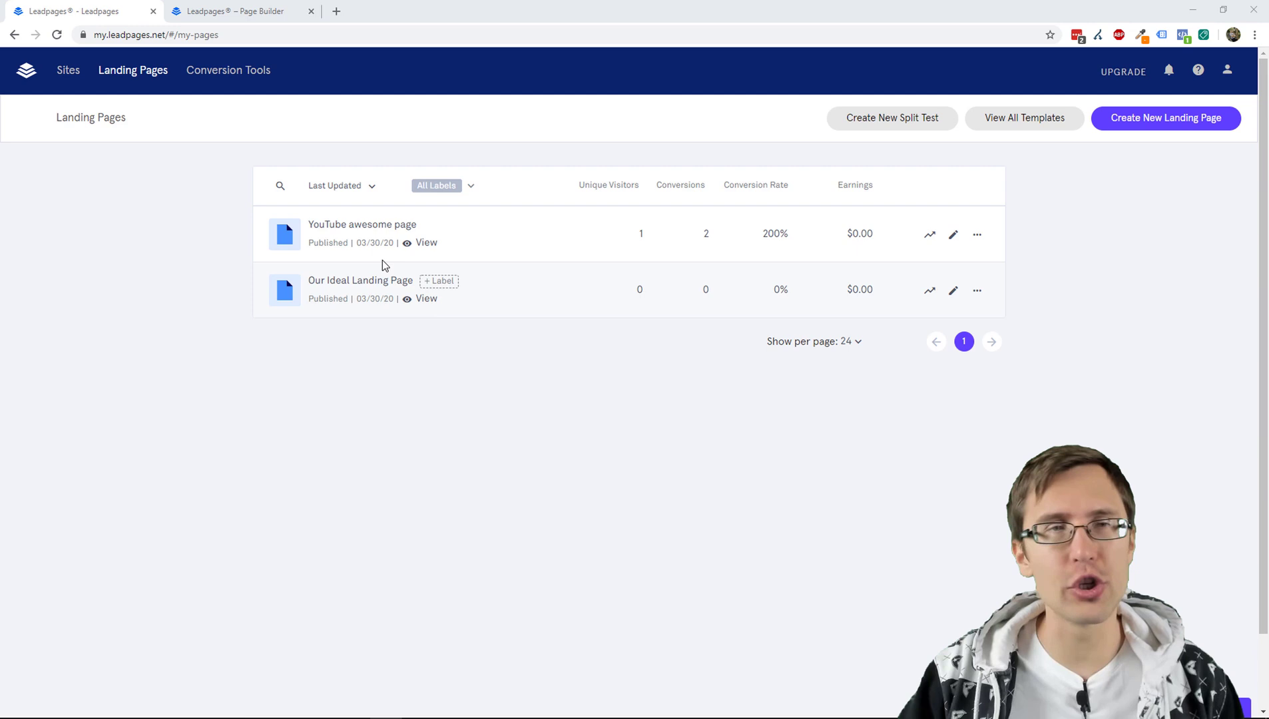
Step: Create a new alert bar named 'youtube new alert bar' from Conversion Tools > Alert Bars
left_click(218, 70)
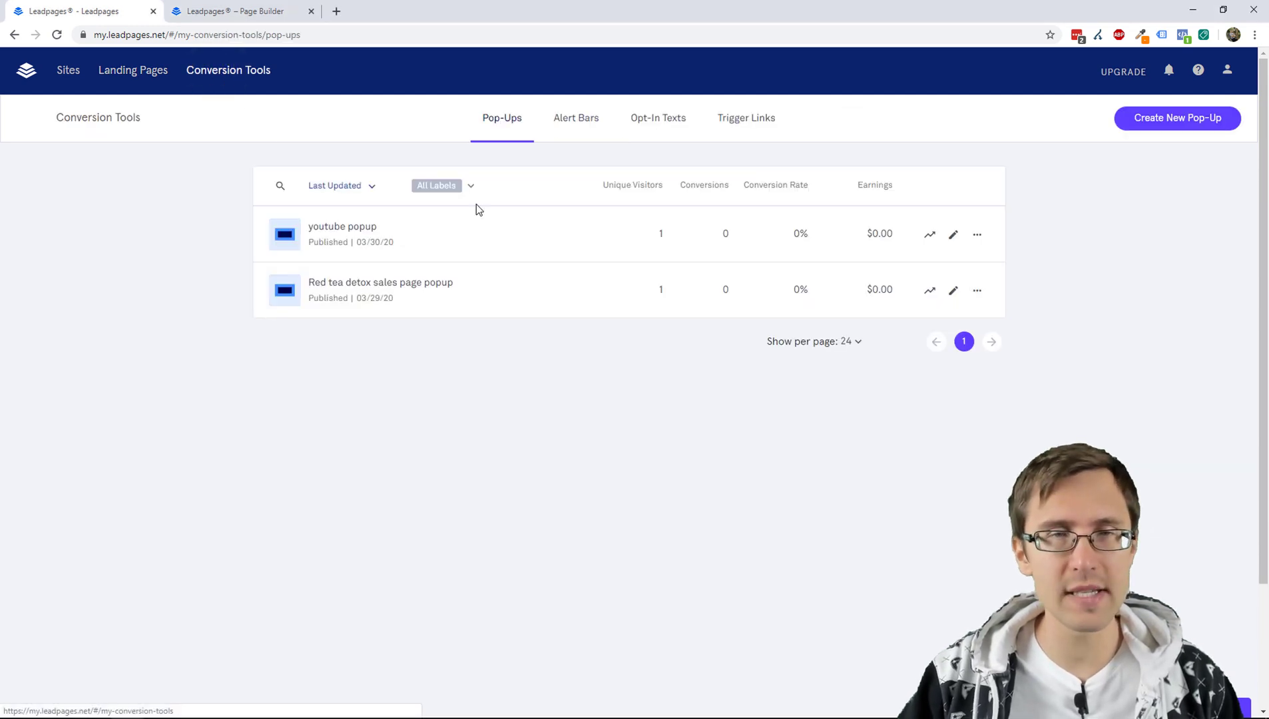
left_click(570, 125)
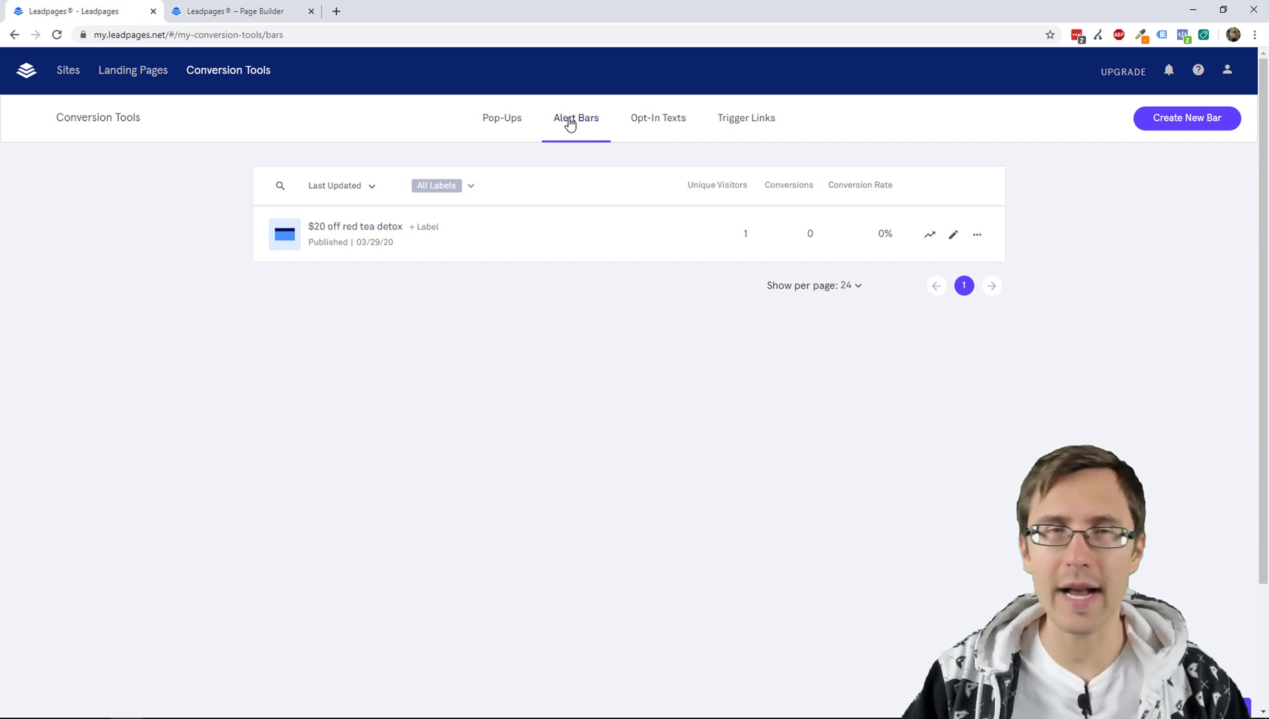
left_click(1183, 118)
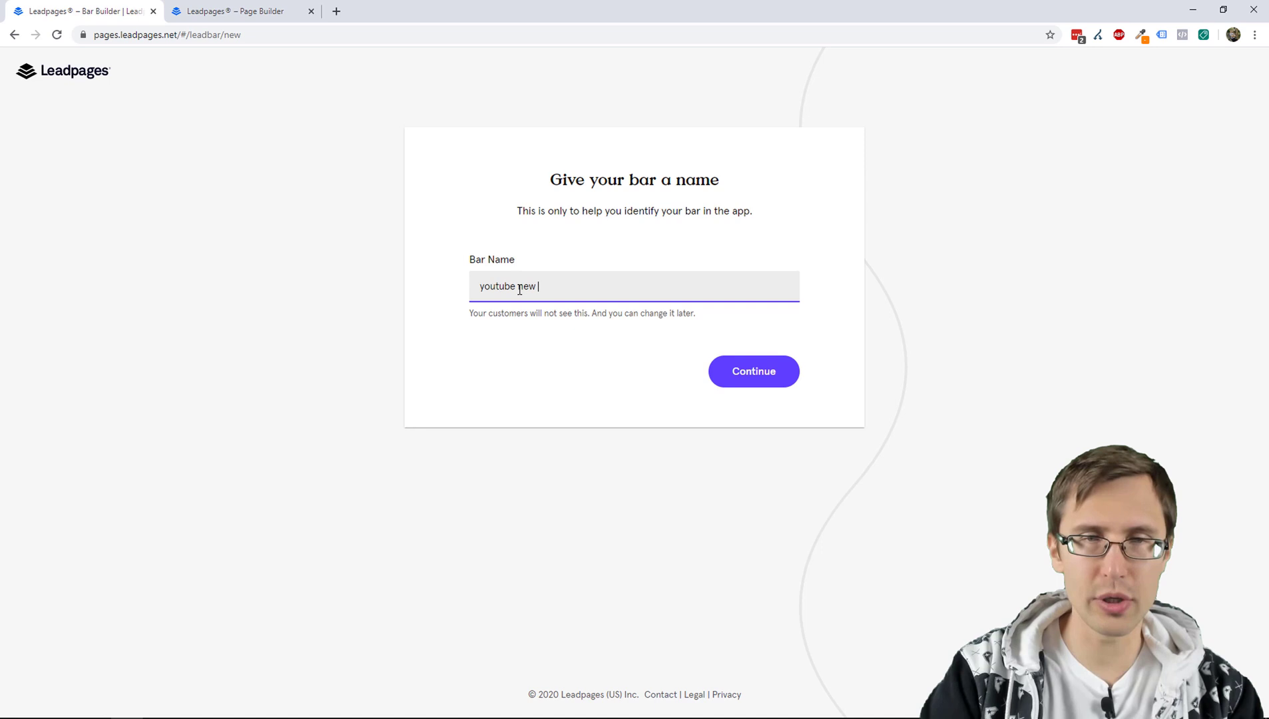
type("youtube new alert bar")
key("Return")
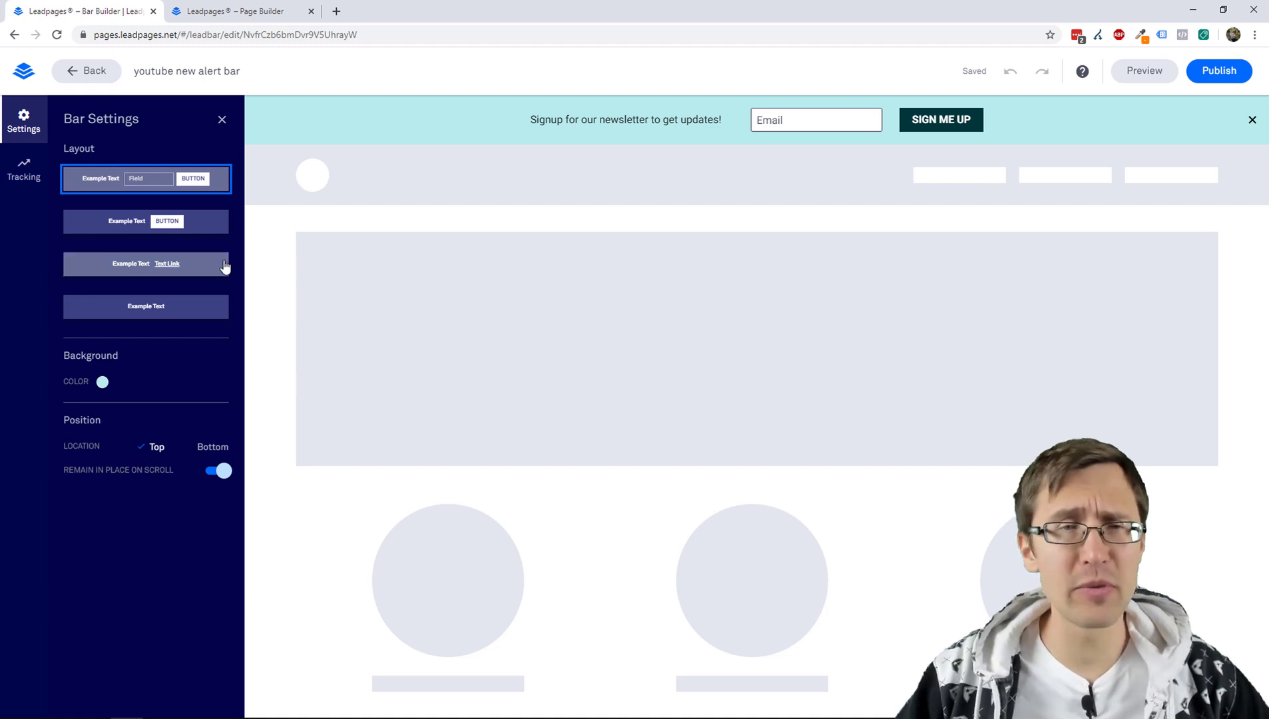
left_click(181, 222)
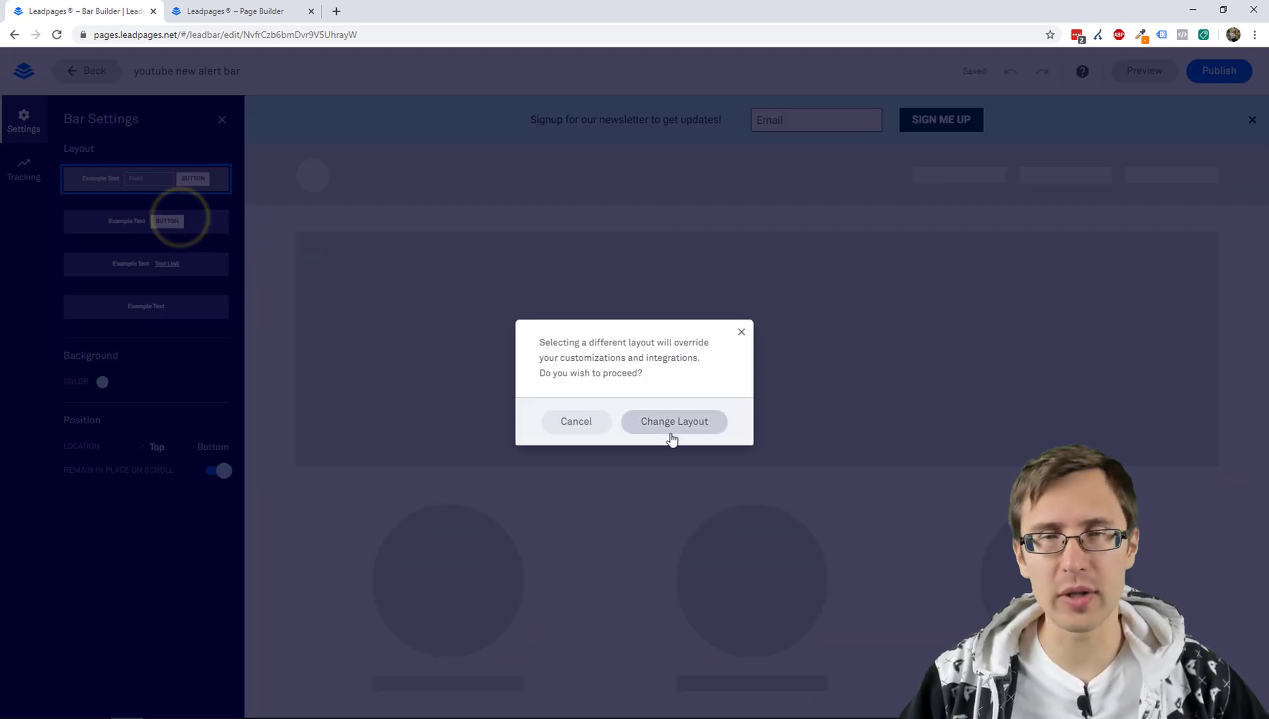
left_click(671, 432)
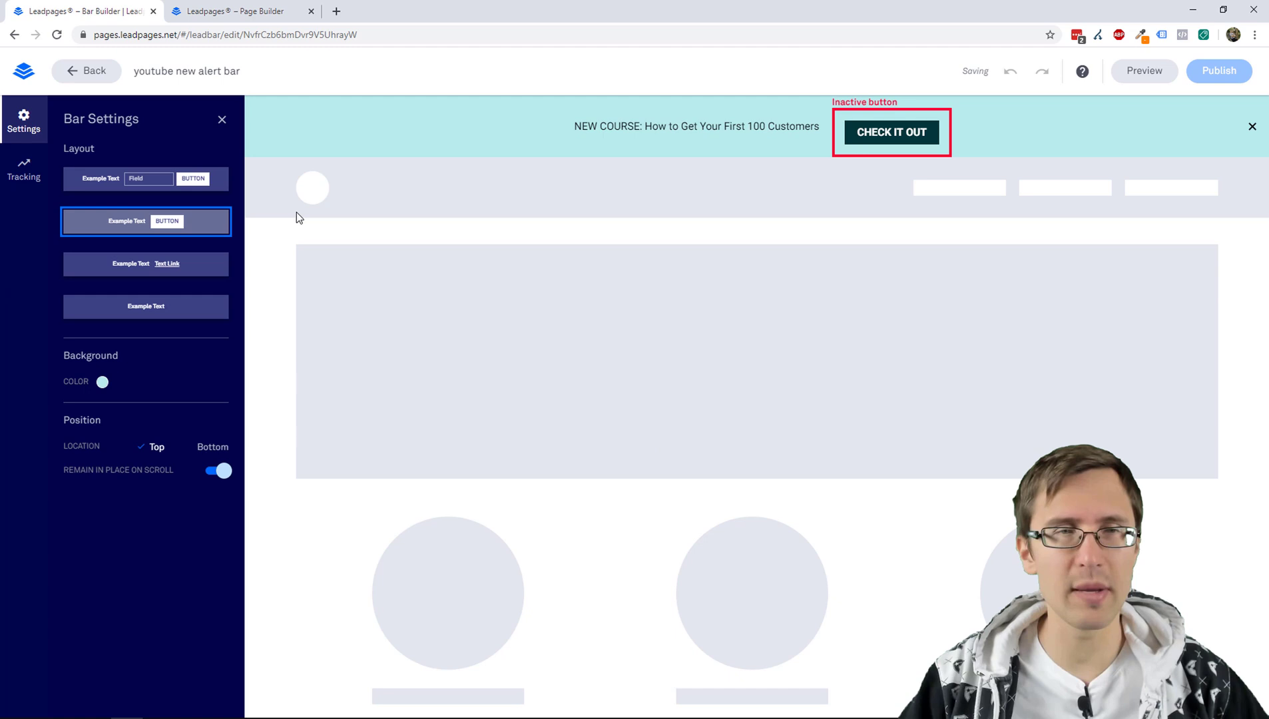
left_click(144, 177)
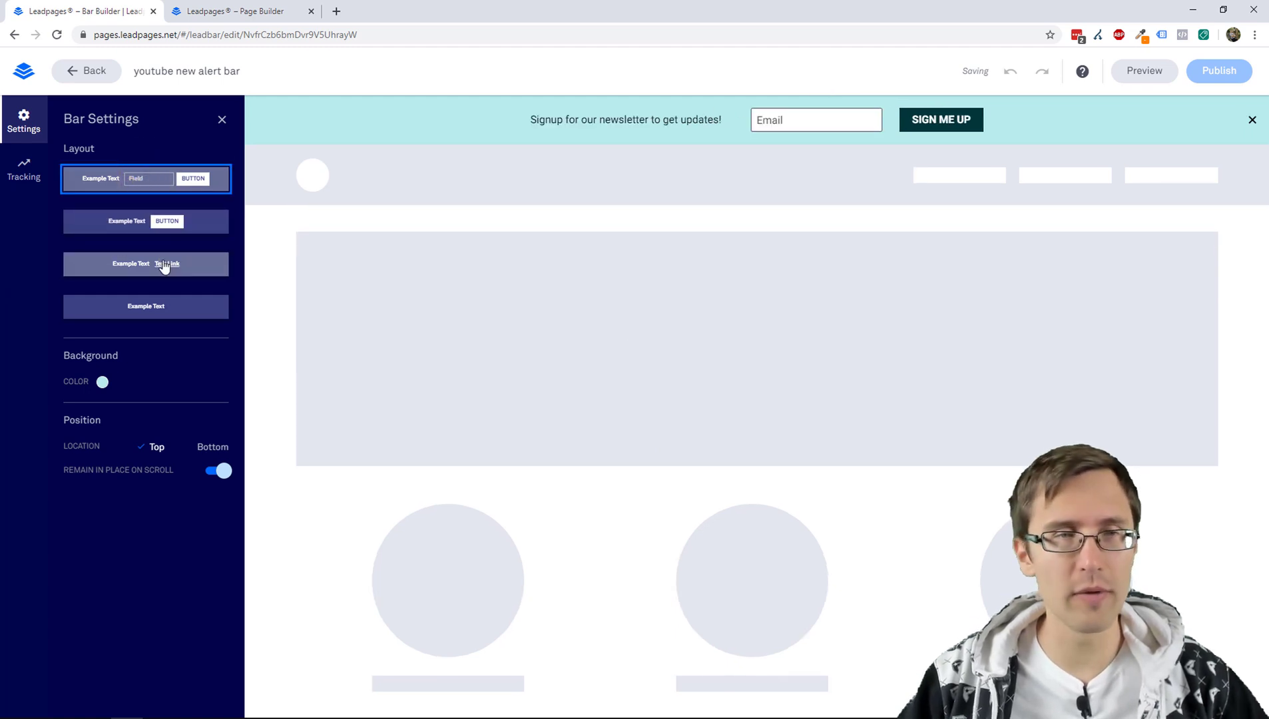
left_click(163, 263)
mouse_move(810, 126)
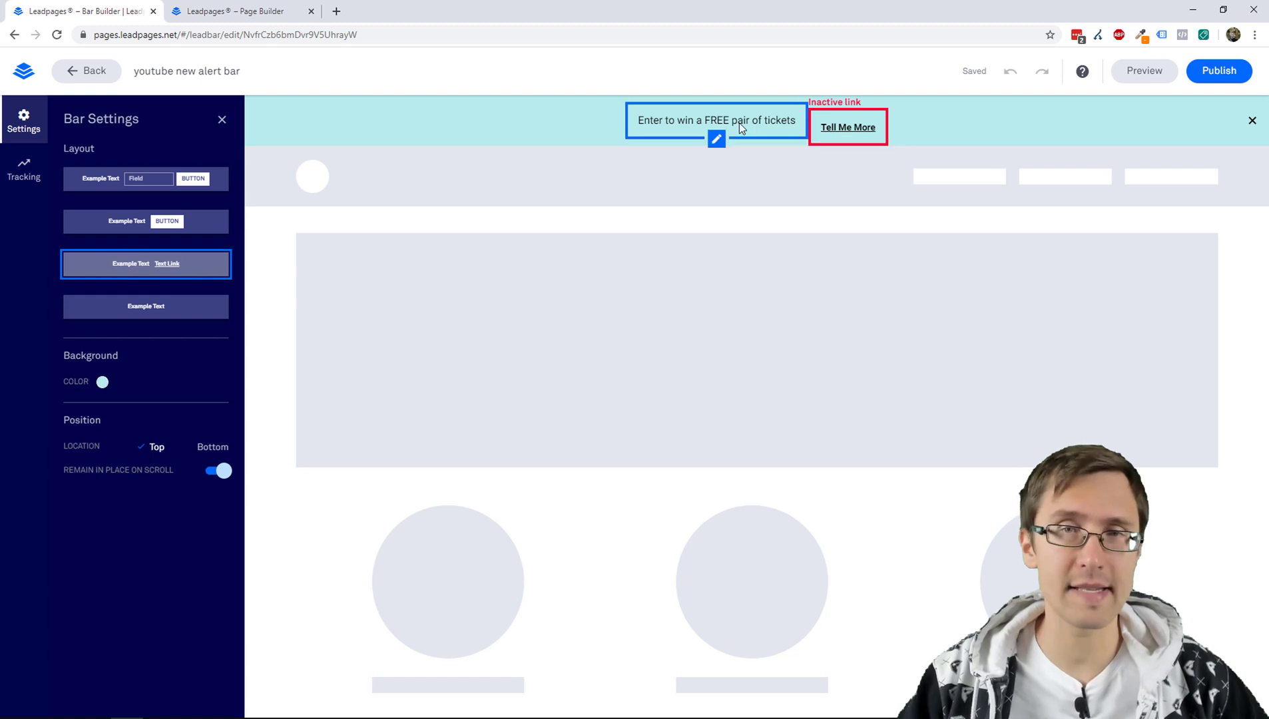
left_click(163, 304)
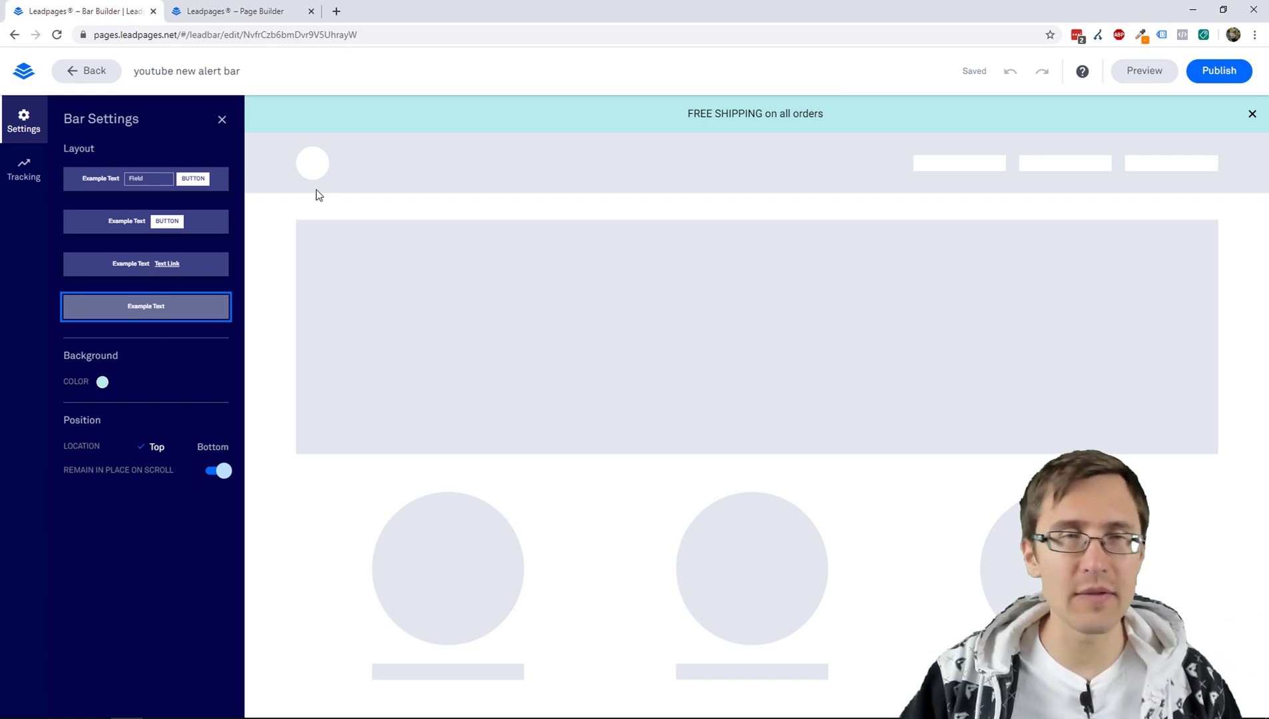
left_click(153, 263)
left_click(143, 221)
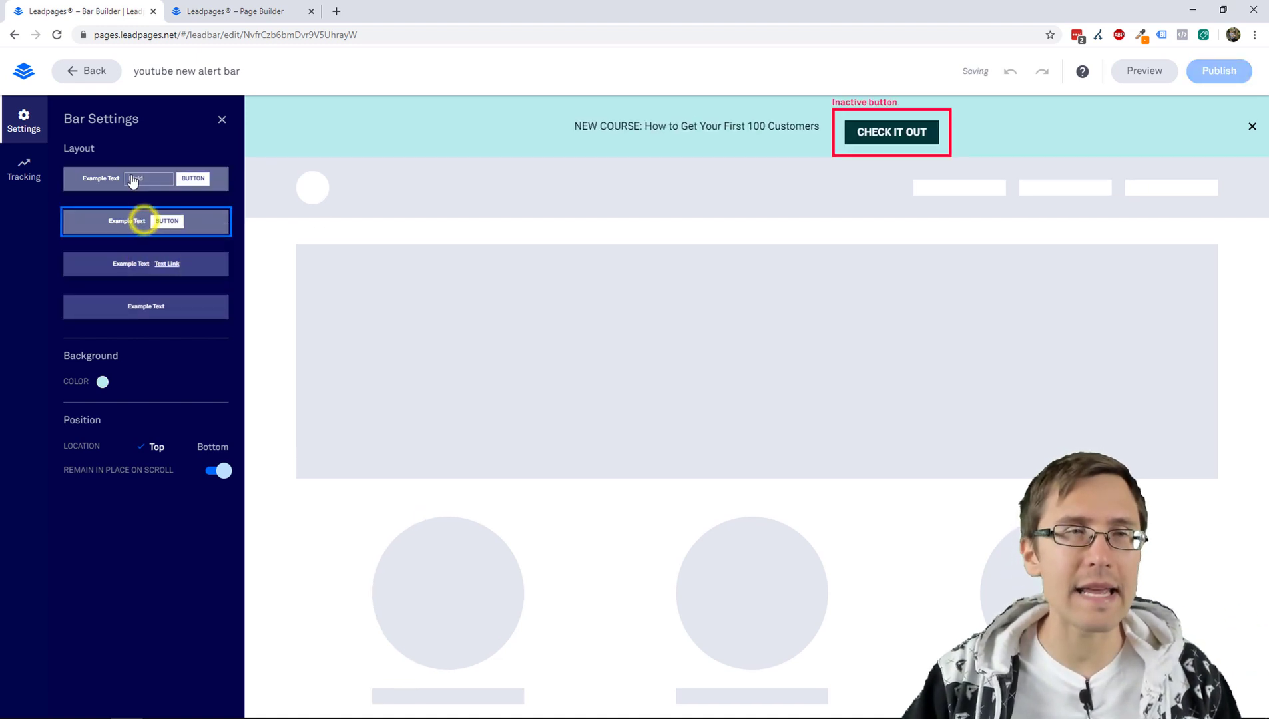
left_click(132, 180)
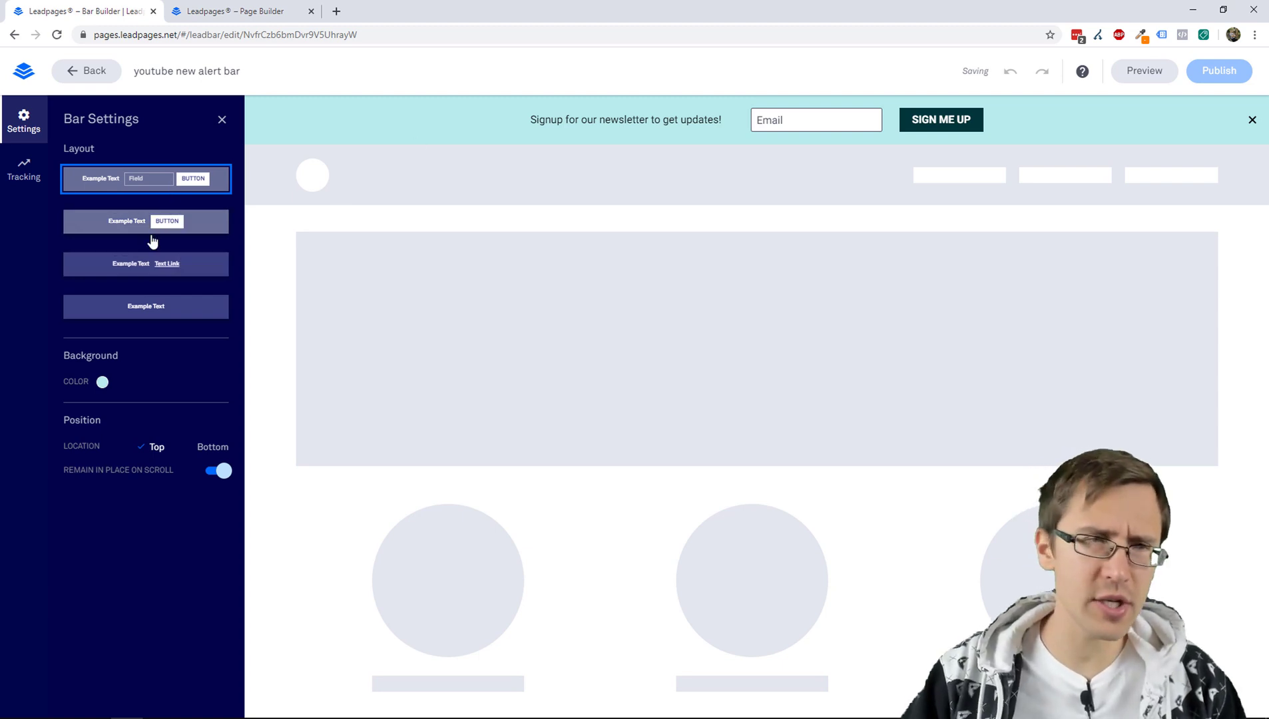
left_click(135, 219)
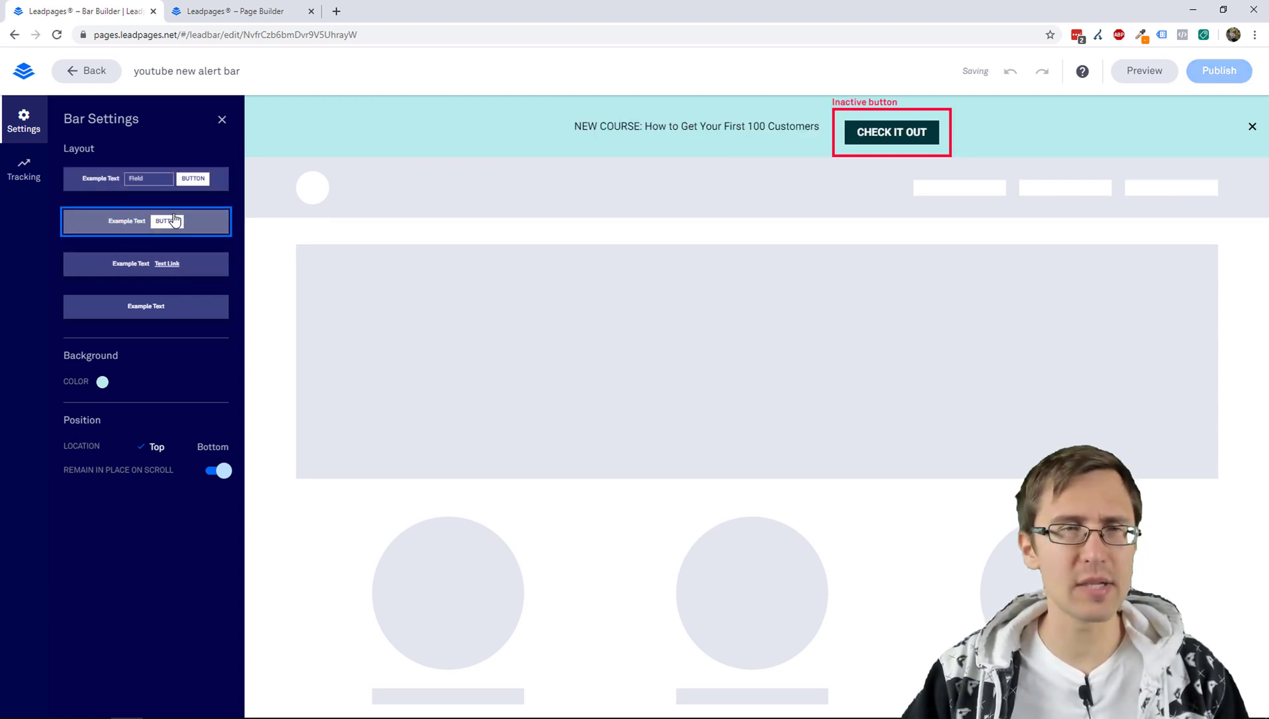
left_click(143, 177)
mouse_move(842, 148)
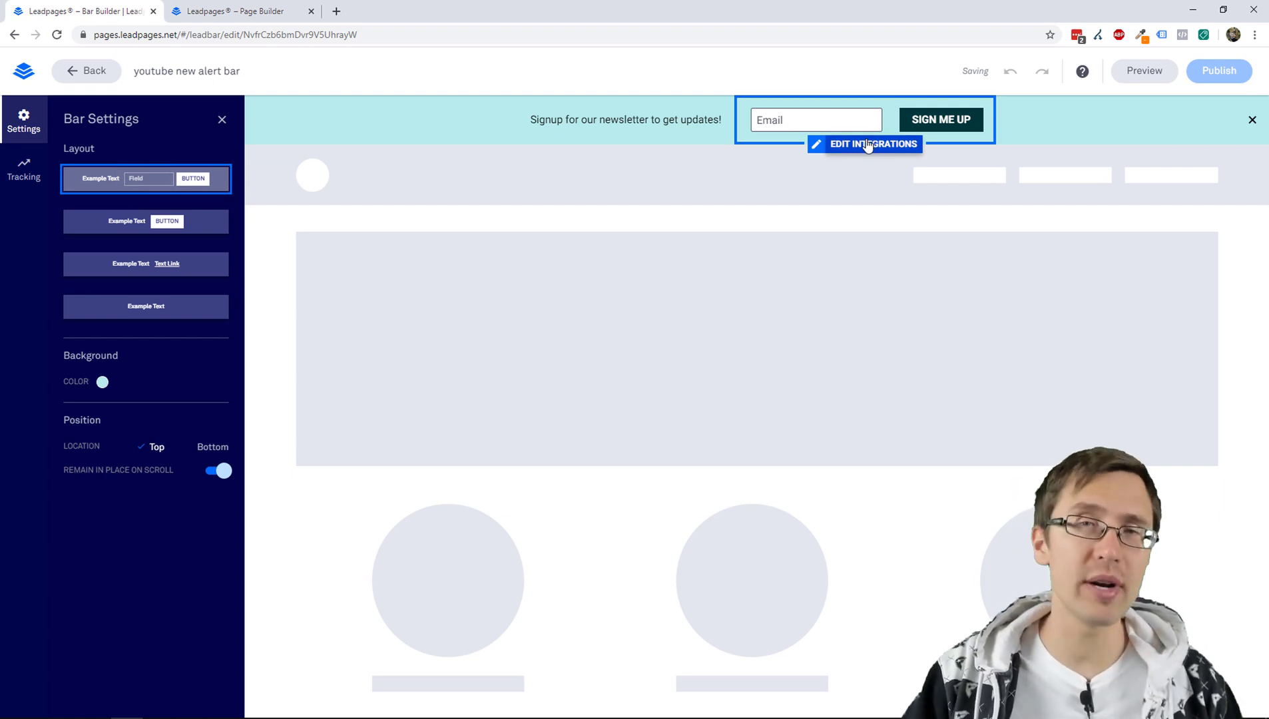
left_click(135, 217)
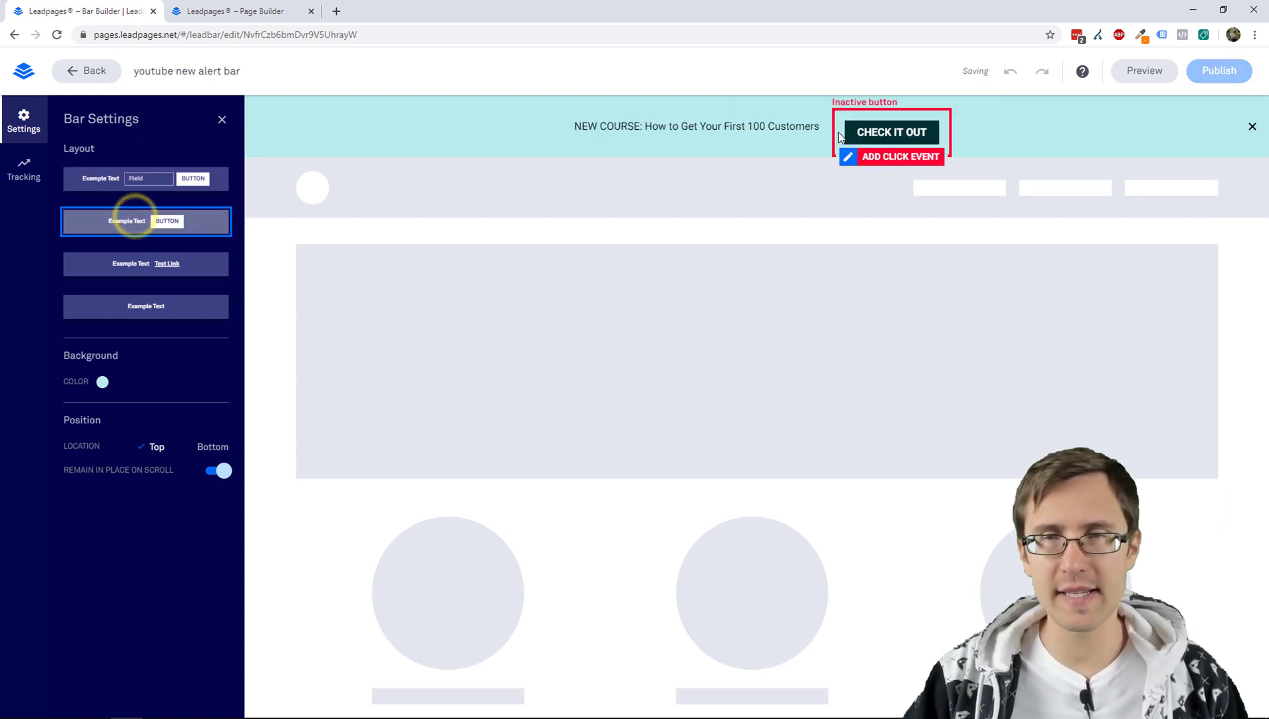
Step: Add a GetResponse integration to the signup form using the _3weekdiet_ list
left_click(162, 177)
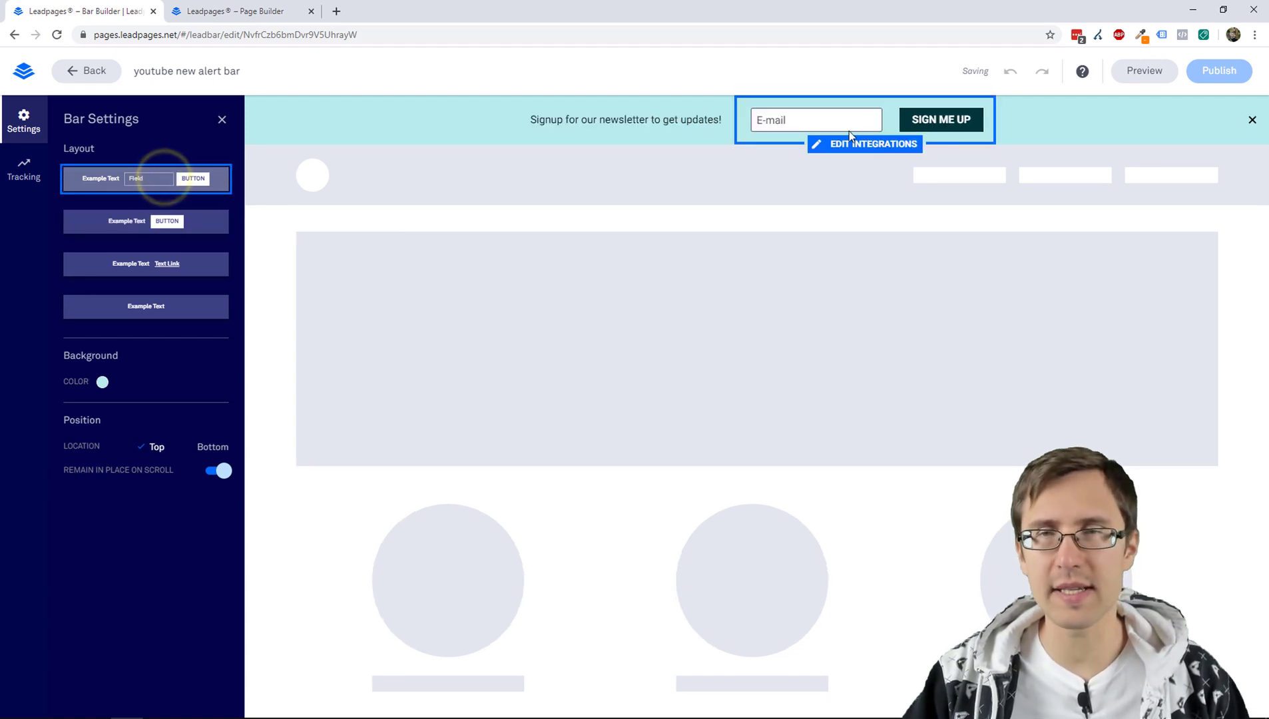
left_click(838, 145)
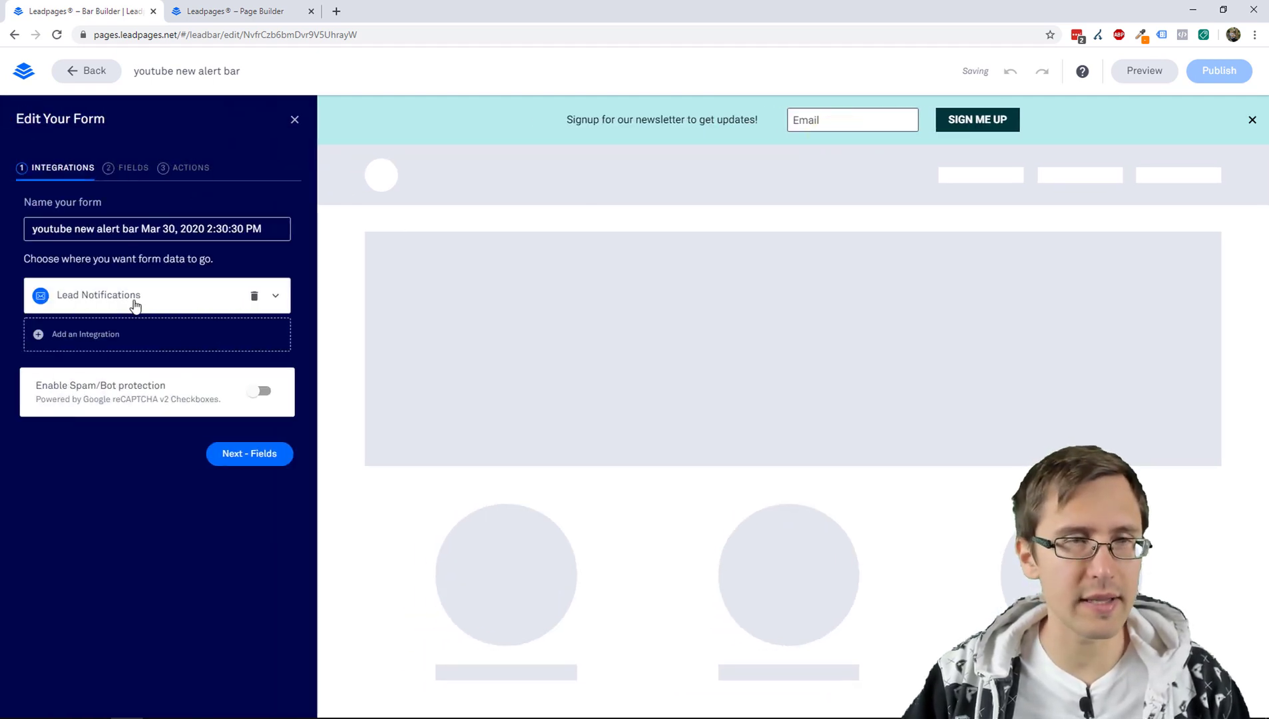
left_click(120, 337)
left_click(105, 512)
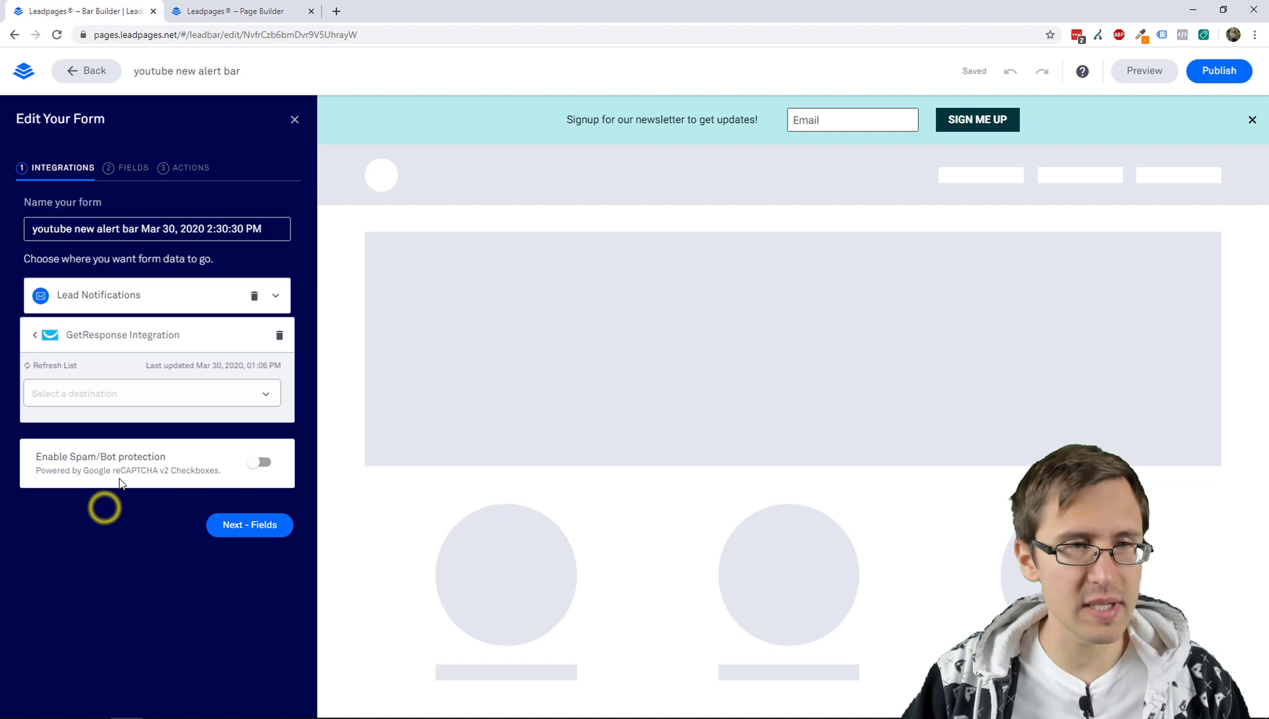
left_click(195, 400)
left_click(60, 394)
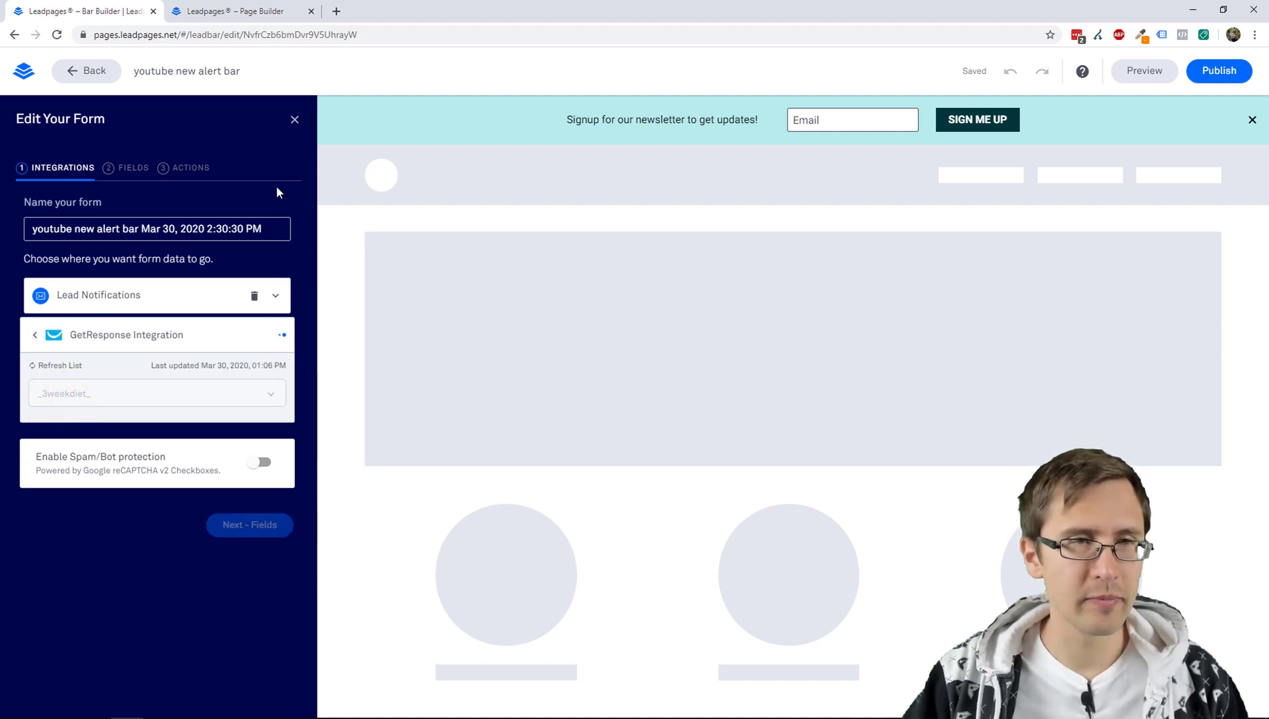
Step: Send subscribers to the default thank-you page and save the form settings
left_click(247, 533)
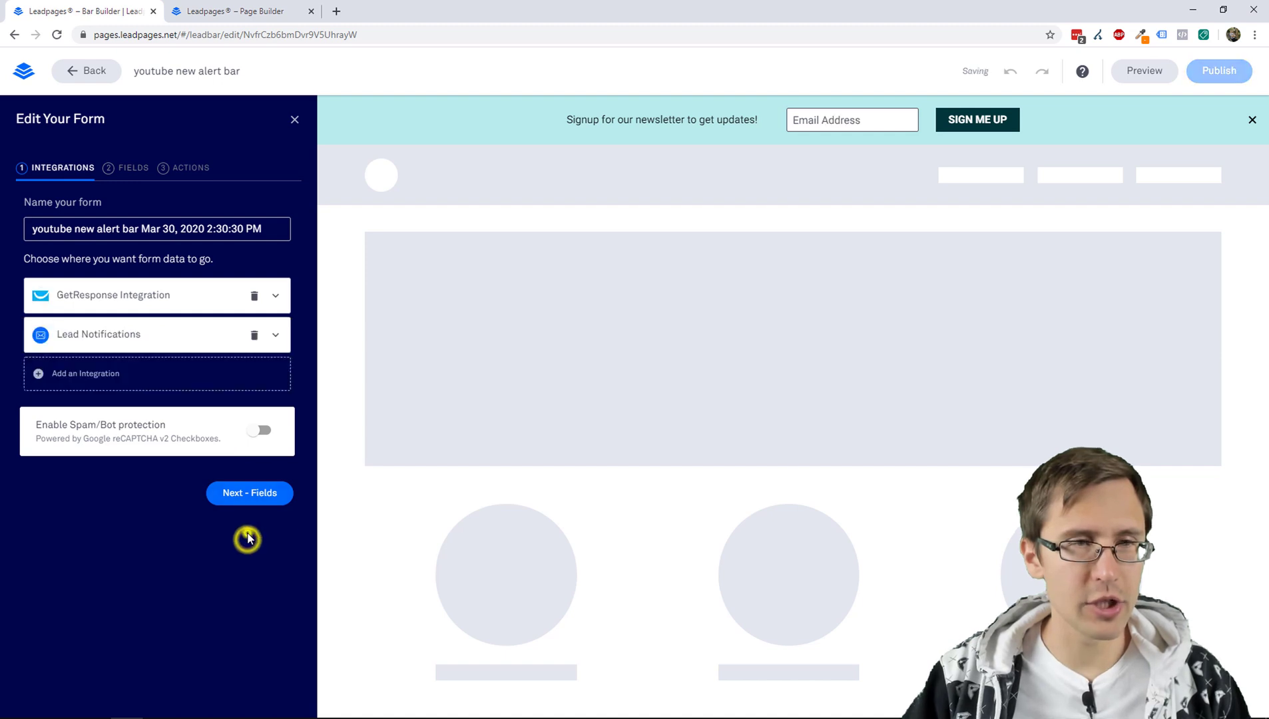
left_click(263, 331)
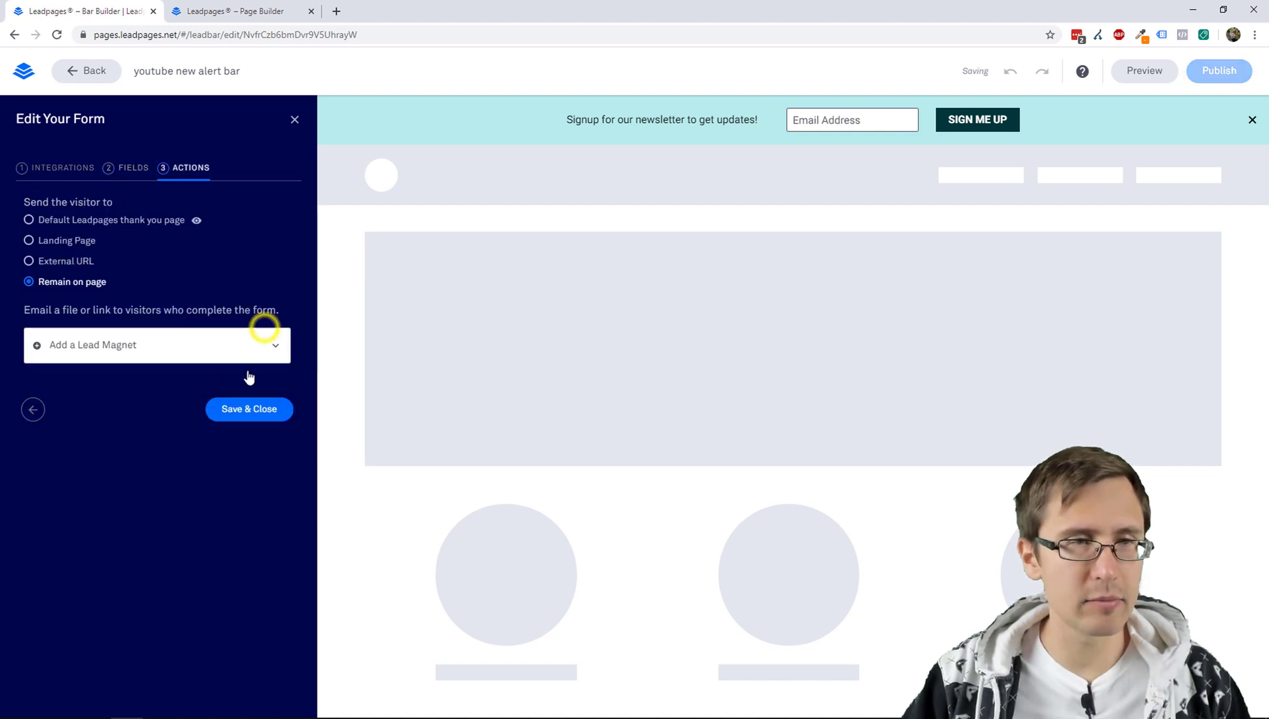
left_click(45, 220)
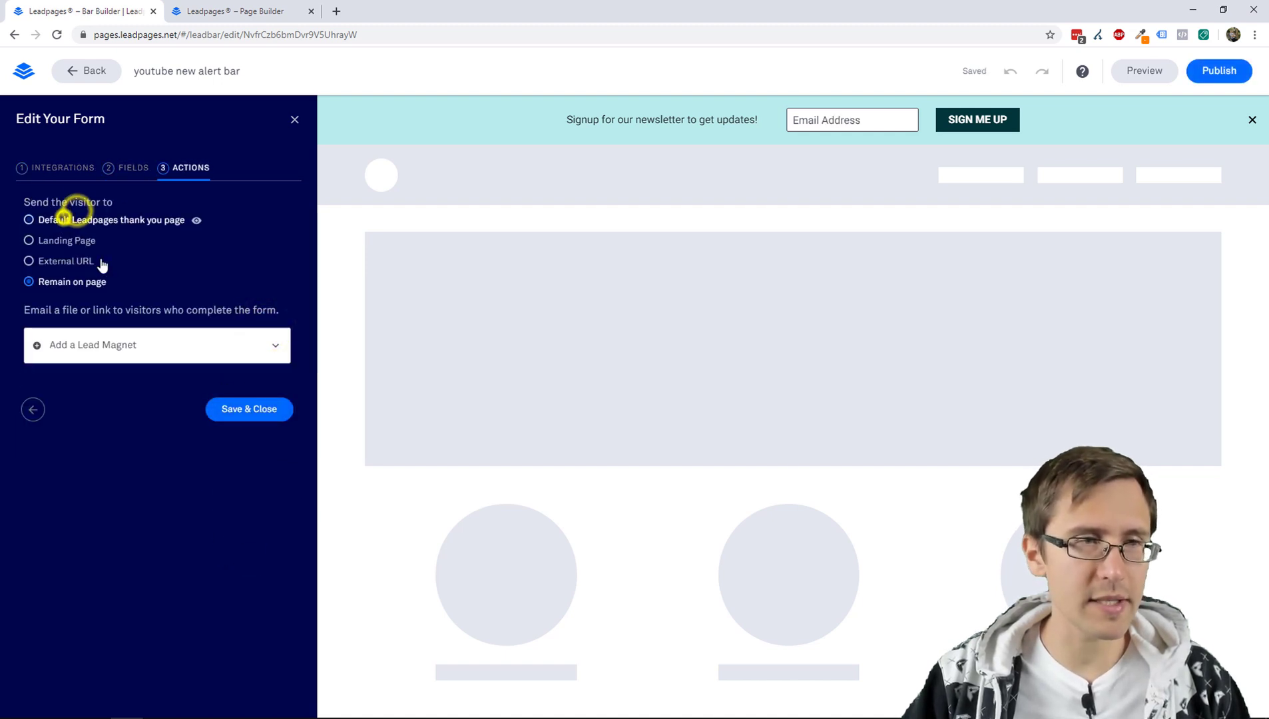
left_click(254, 408)
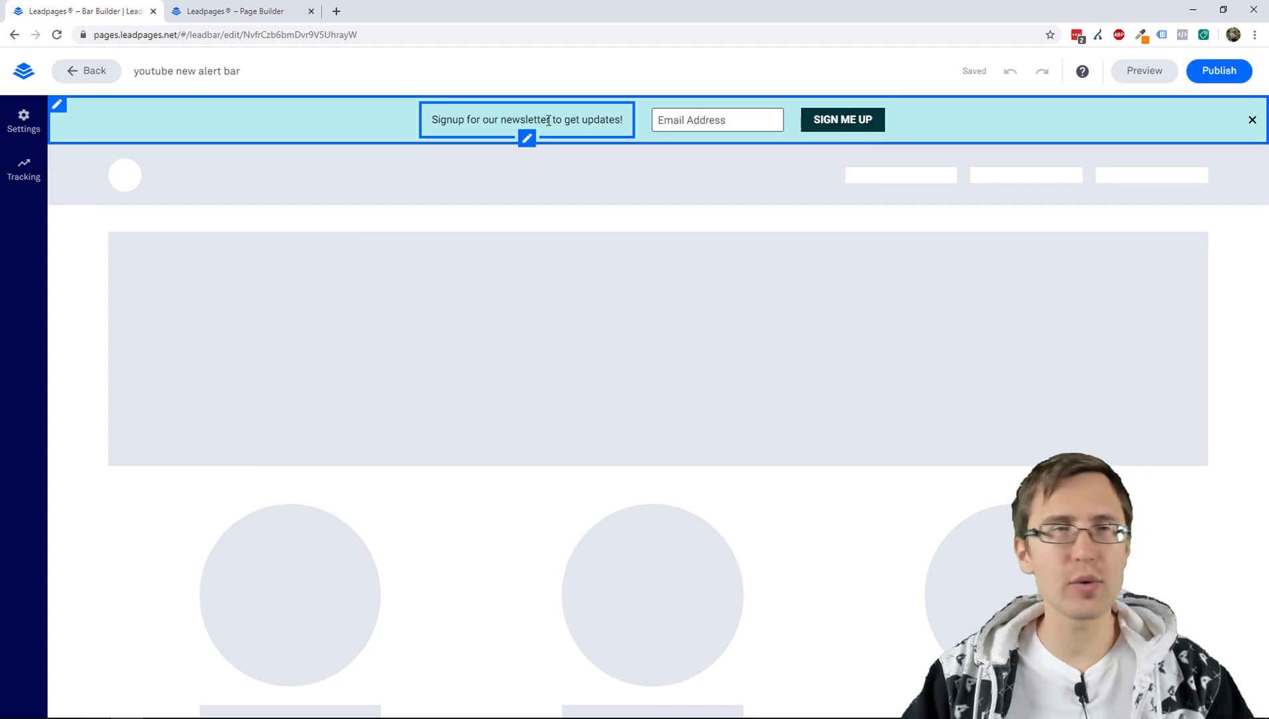
Step: Give the alert bar a custom grey-green 9CB5A1 background at 65% opacity
double_click(523, 120)
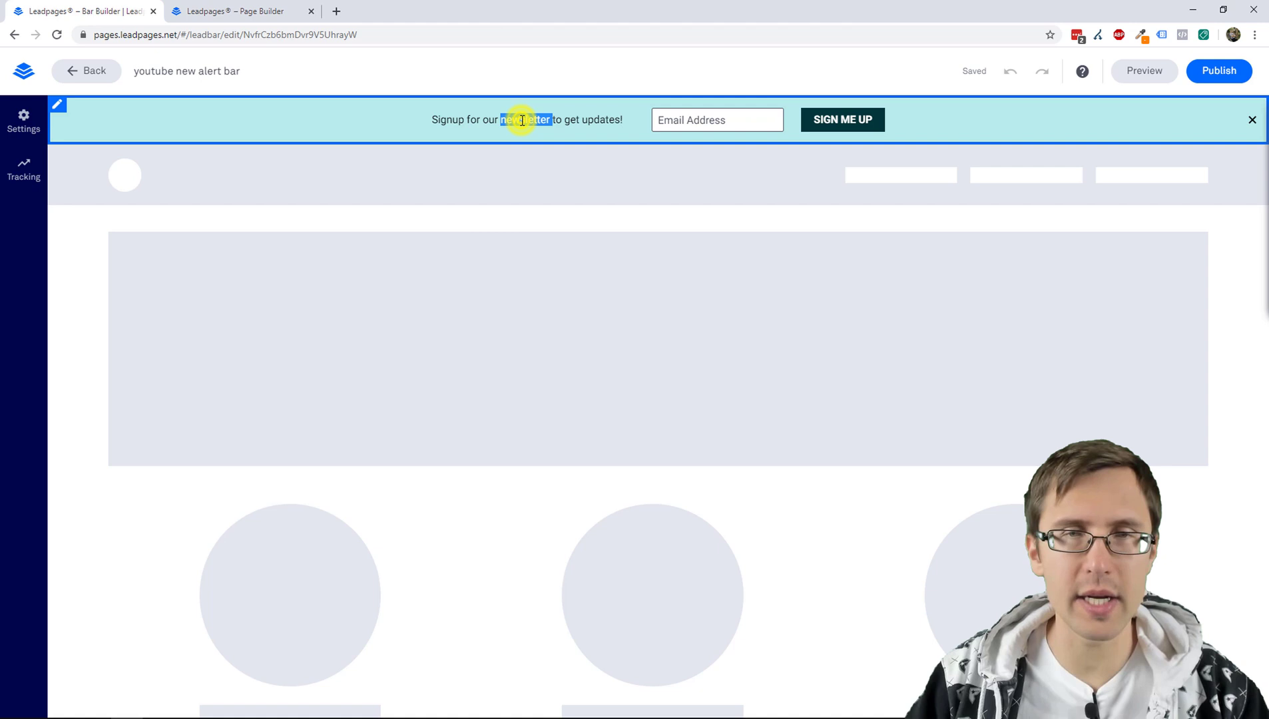
left_click(523, 120)
left_click(308, 113)
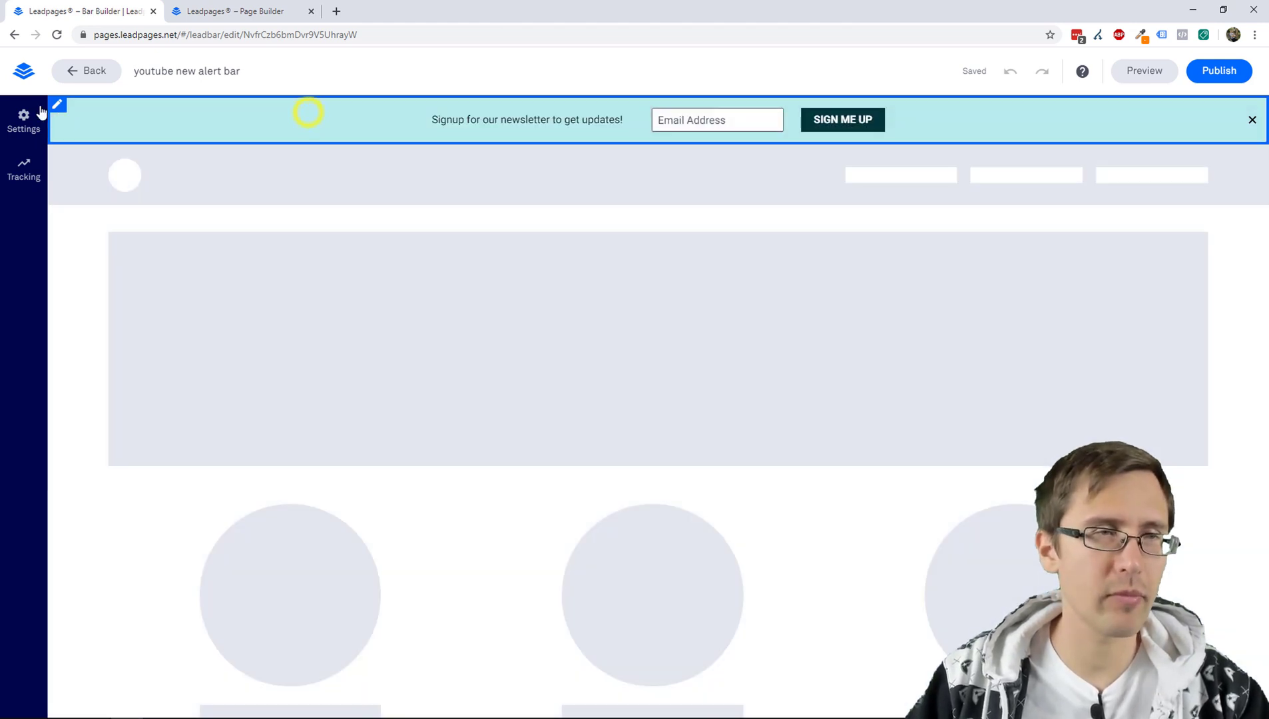
left_click(23, 119)
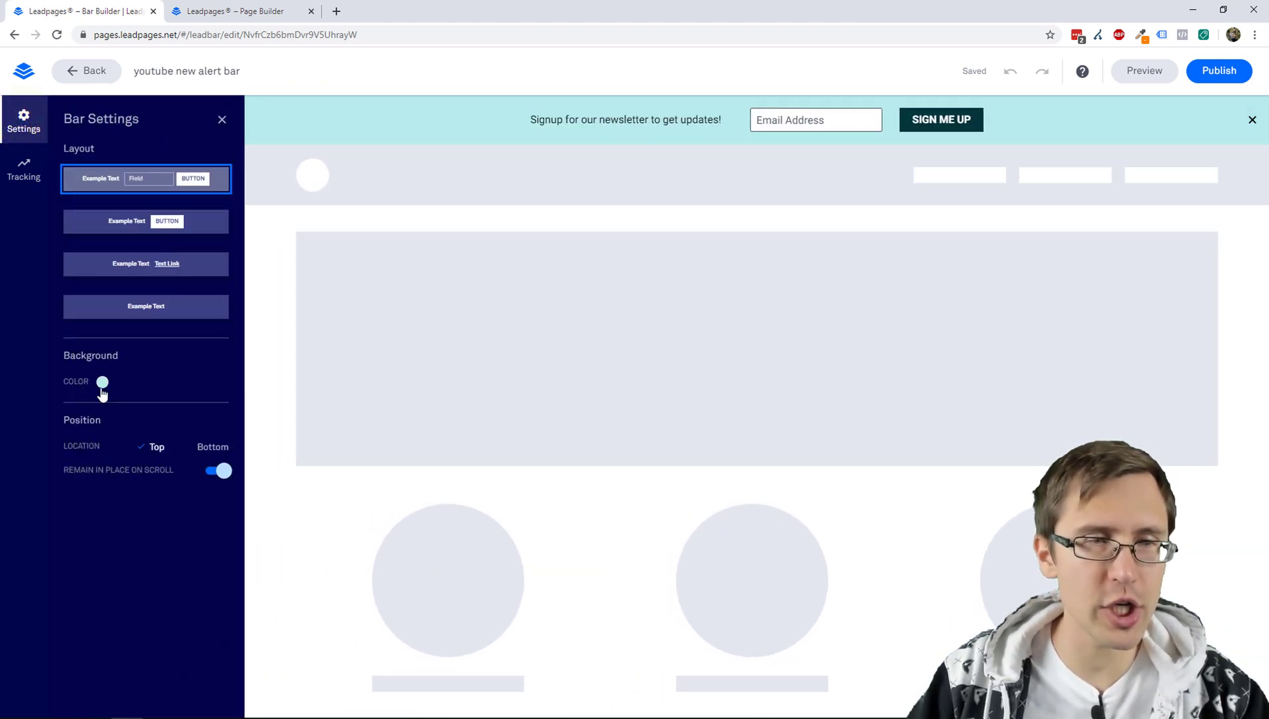
left_click(101, 382)
left_click(210, 459)
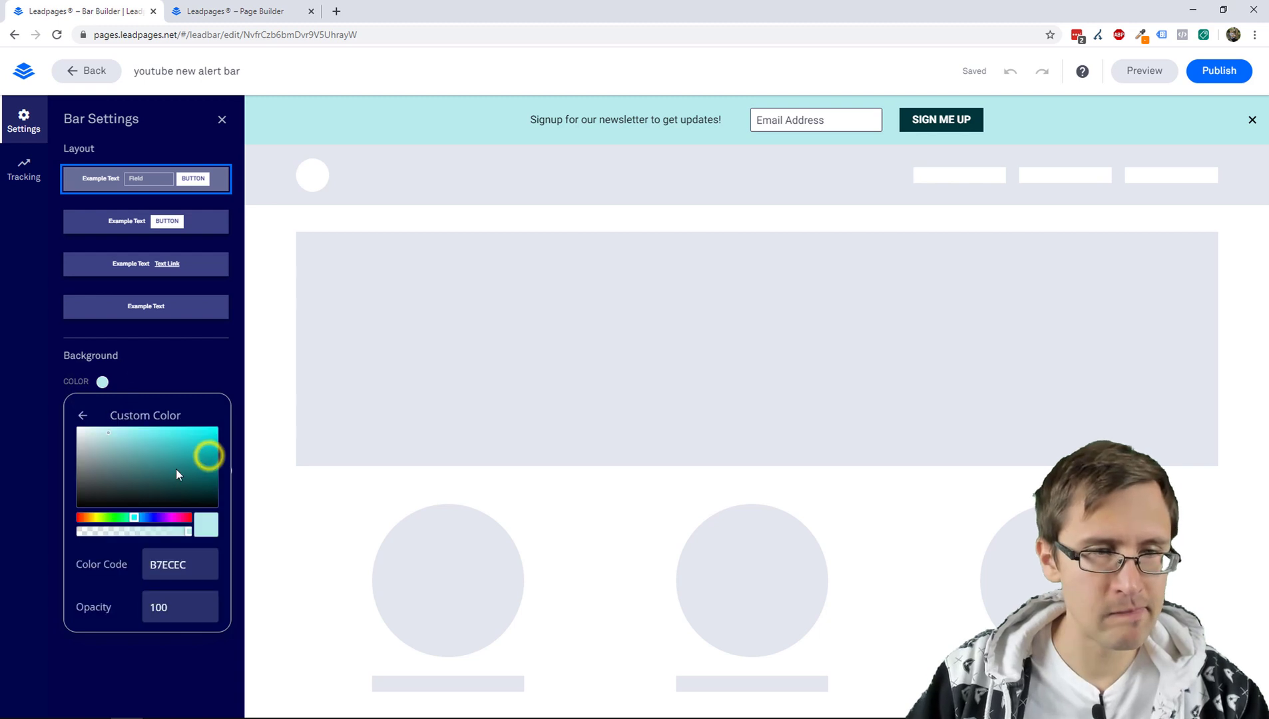
left_click(99, 517)
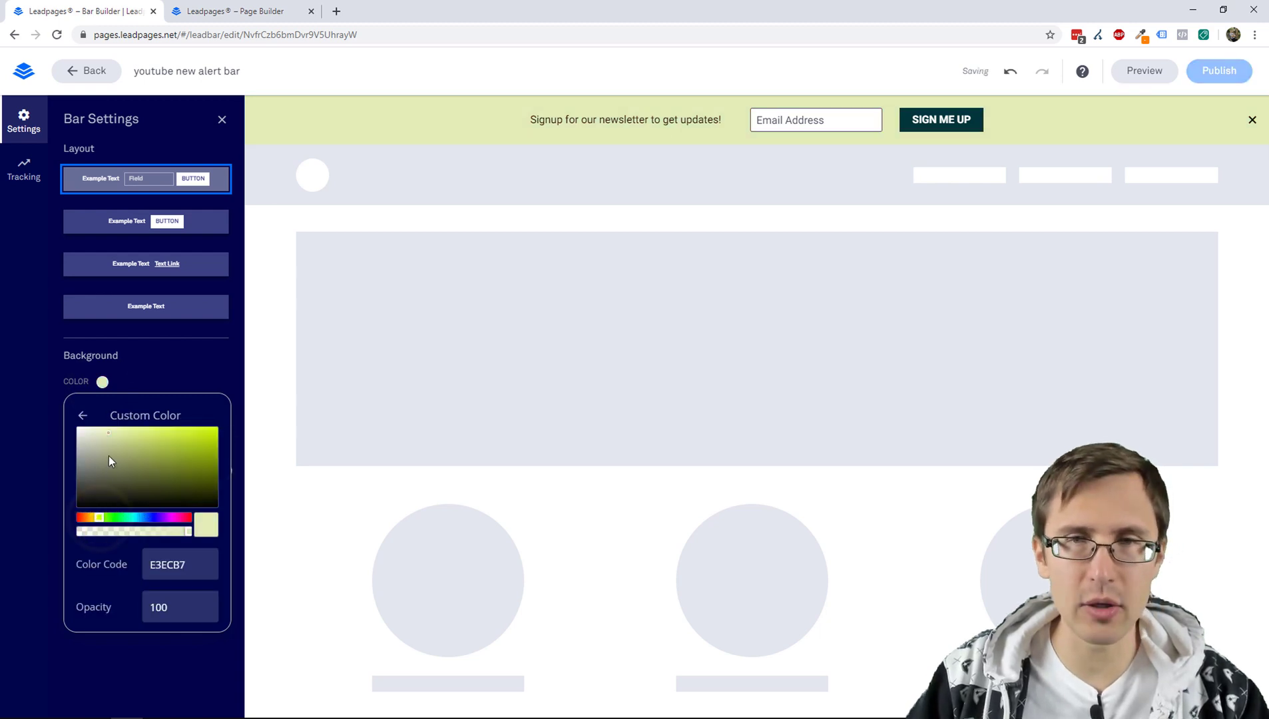
left_click(123, 519)
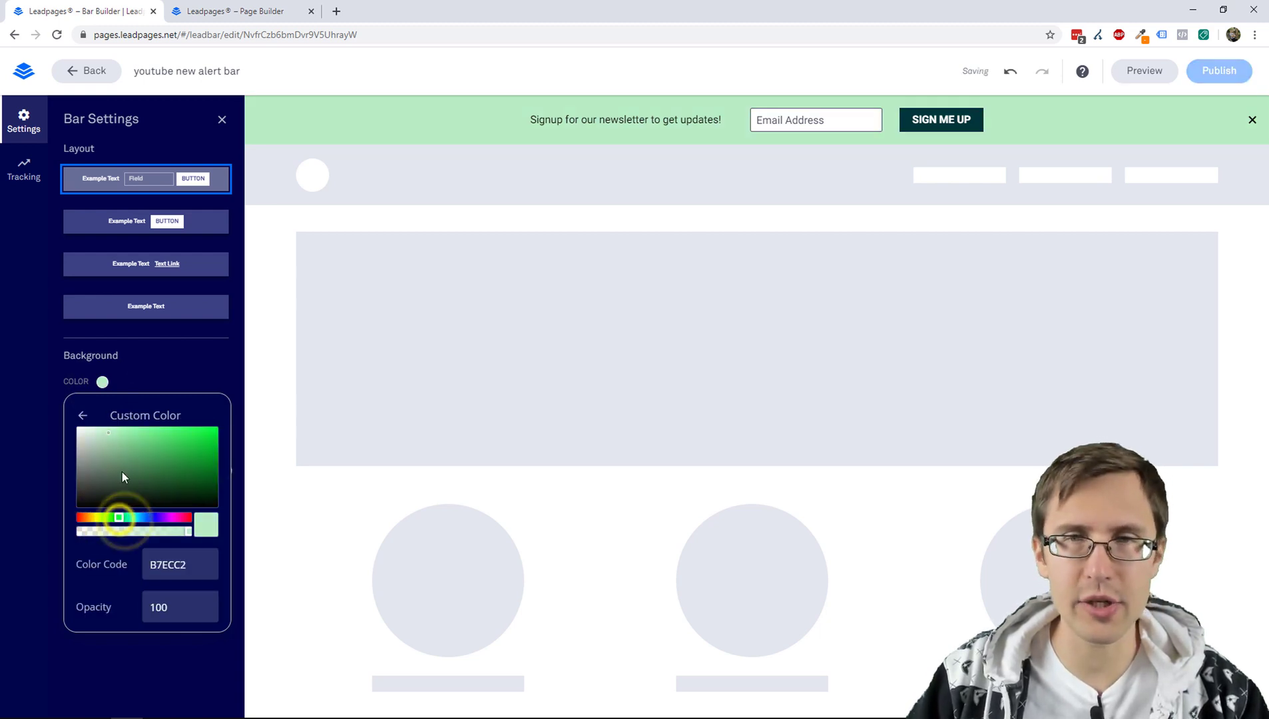
mouse_move(120, 461)
left_mouse_down()
mouse_move(80, 440)
mouse_move(96, 451)
left_mouse_up()
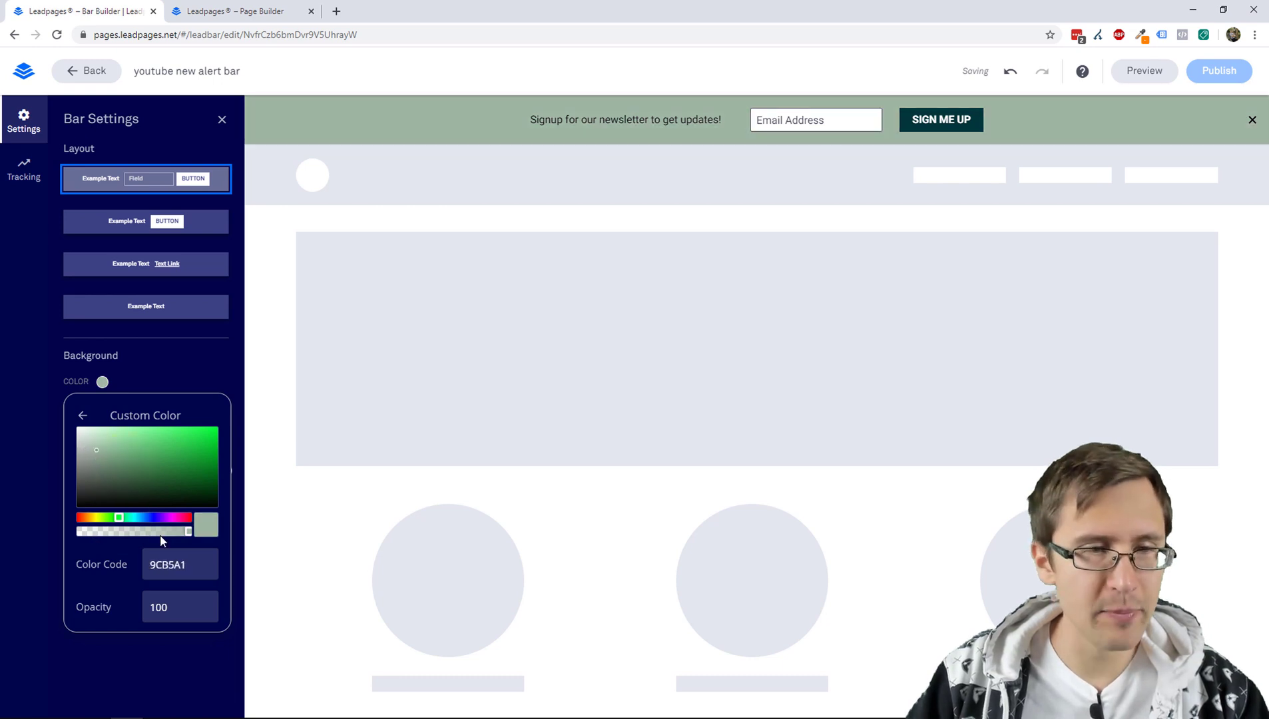
mouse_move(165, 531)
left_mouse_down()
mouse_move(45, 525)
mouse_move(71, 541)
mouse_move(151, 538)
left_mouse_up()
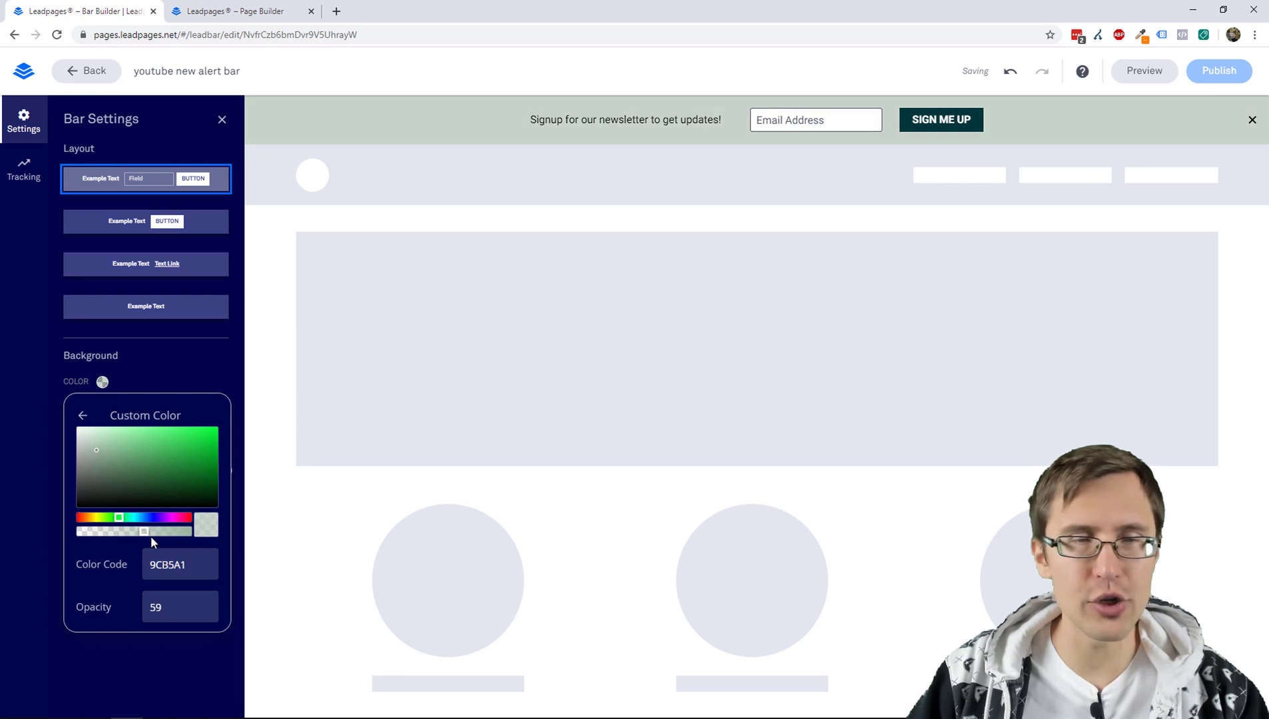
left_click(185, 345)
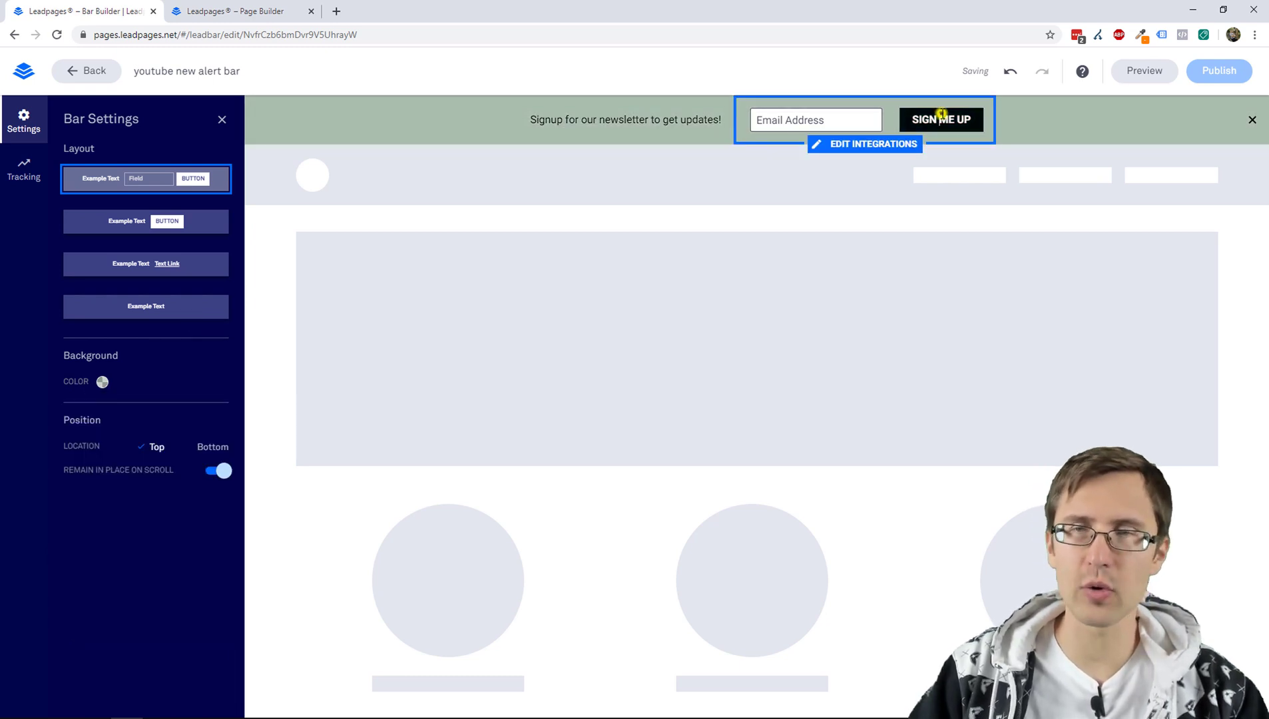
Step: Change the signup button label to 'Sign Me Up!'
double_click(945, 120)
triple_click(956, 118)
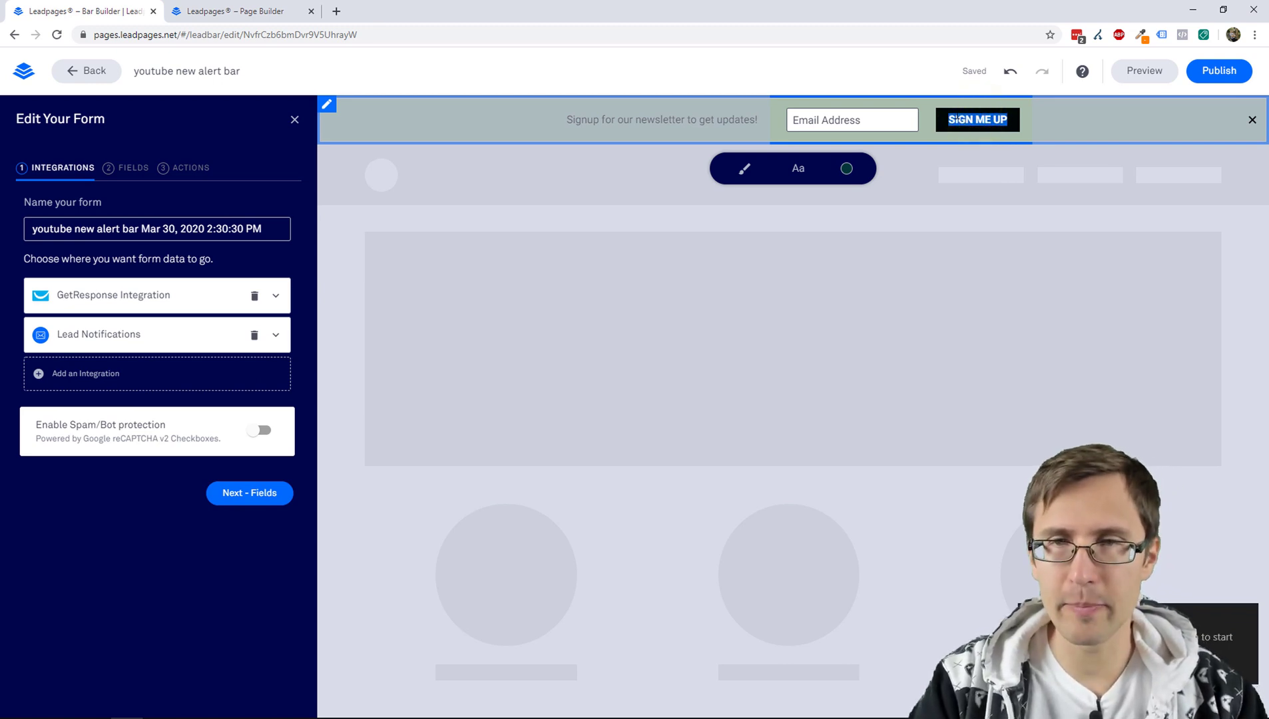
type("Sign Up")
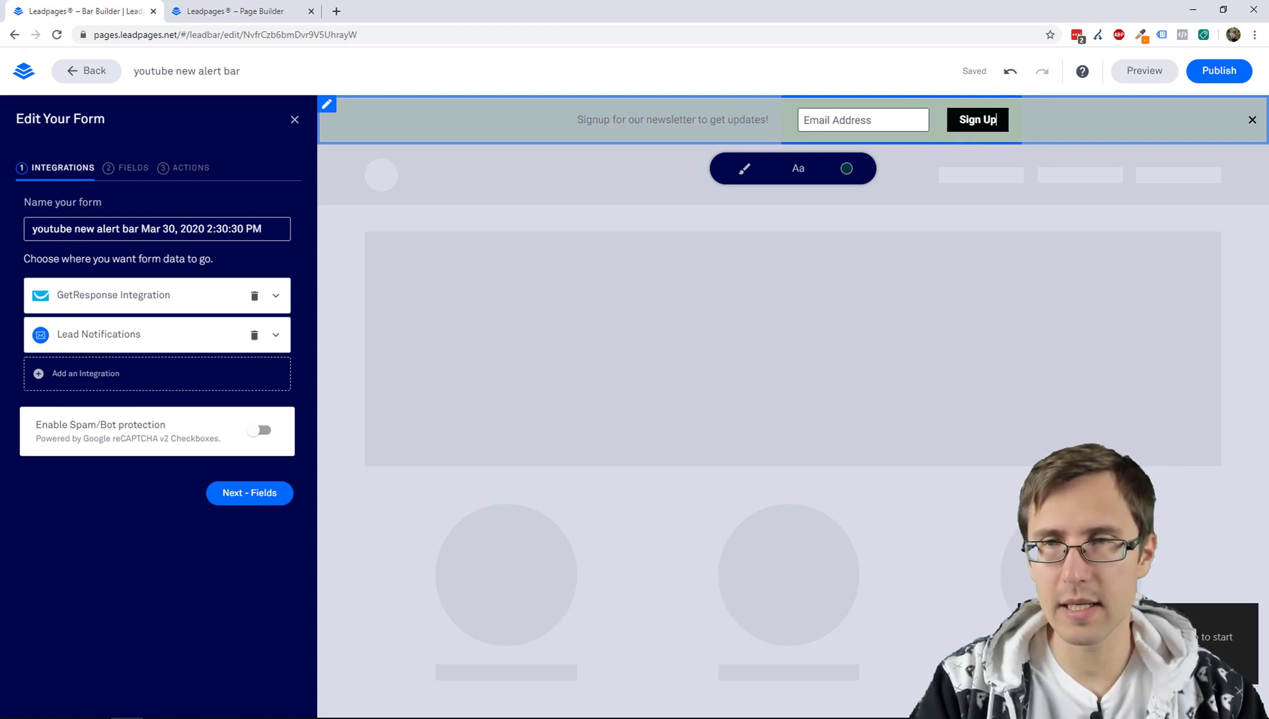
key("BackSpace")
key("BackSpace")
key("BackSpace")
type("Me Up!")
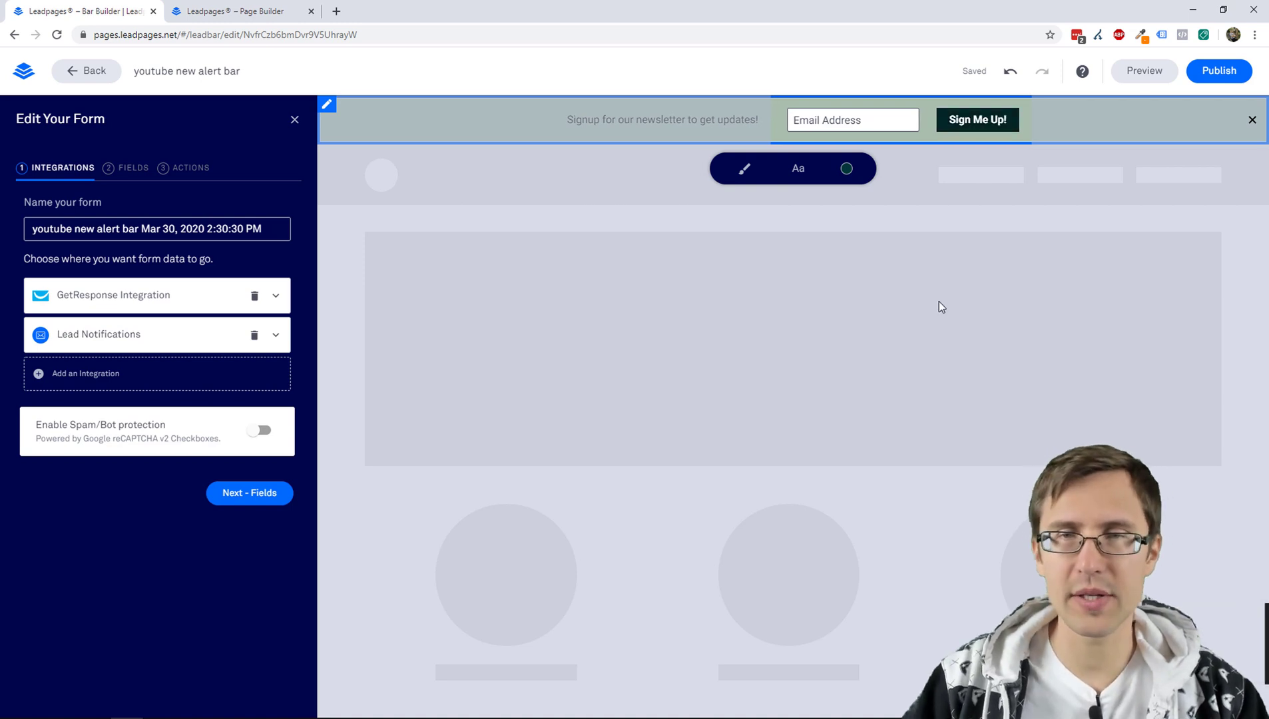
left_click(879, 341)
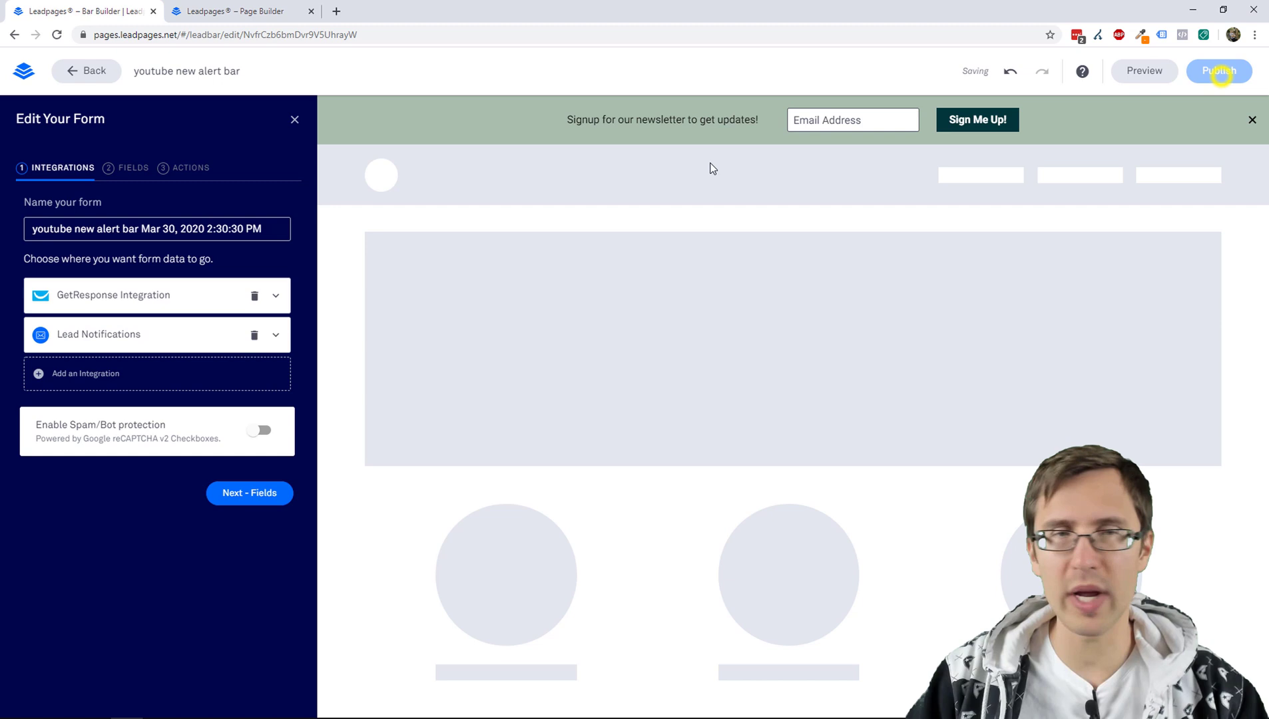
Step: Save the form settings and publish the alert bar
left_click(248, 496)
left_click(250, 331)
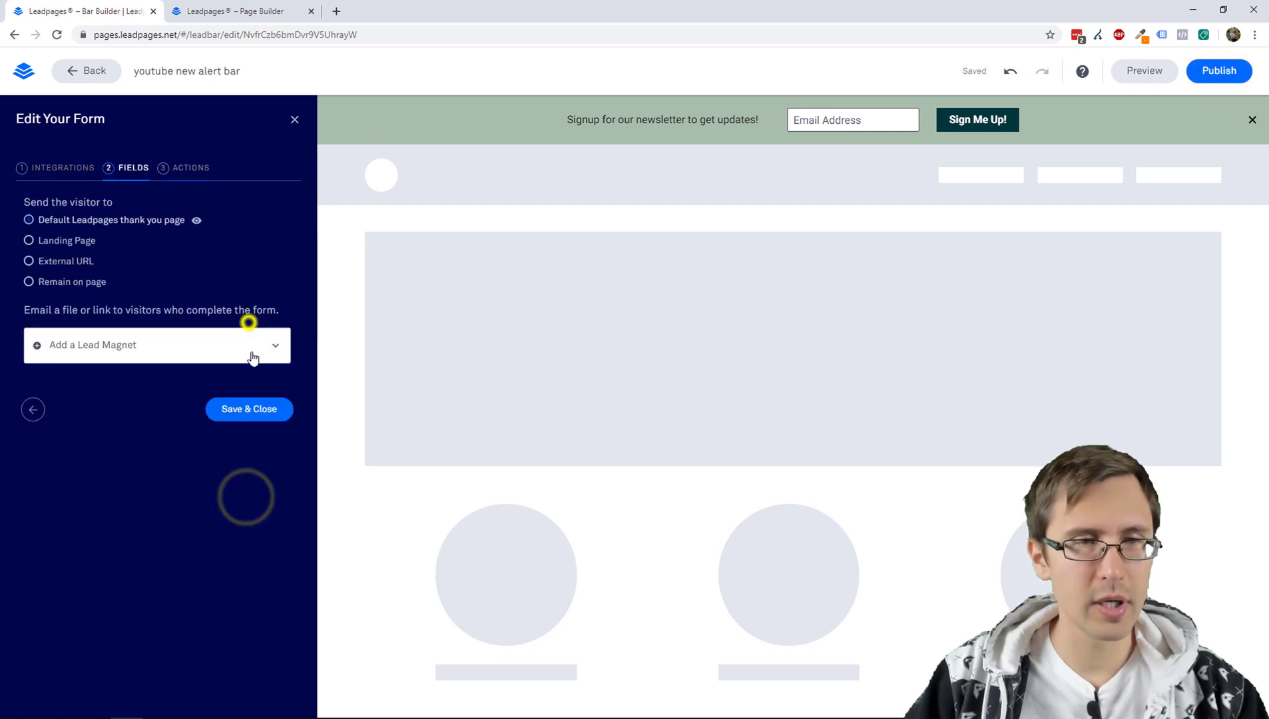
left_click(249, 410)
left_click(1219, 70)
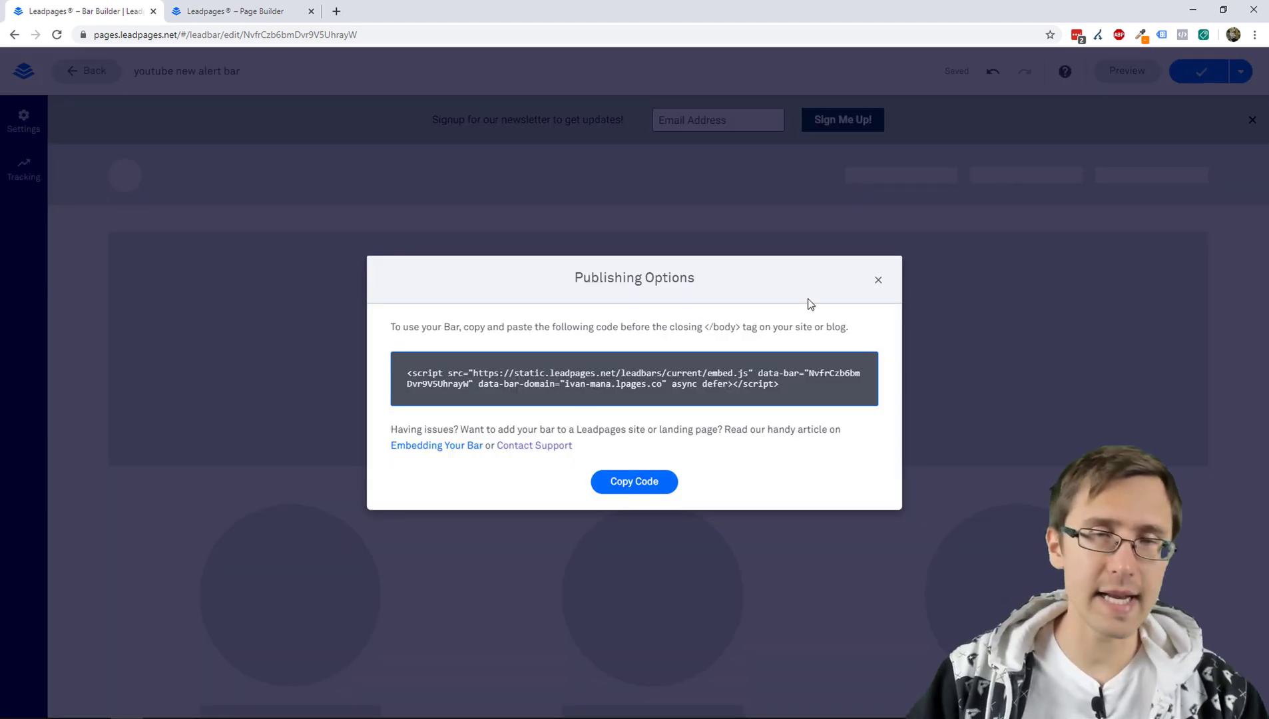
Step: Copy the alert bar's embed script from Publishing Options and close the dialog
left_click(558, 378)
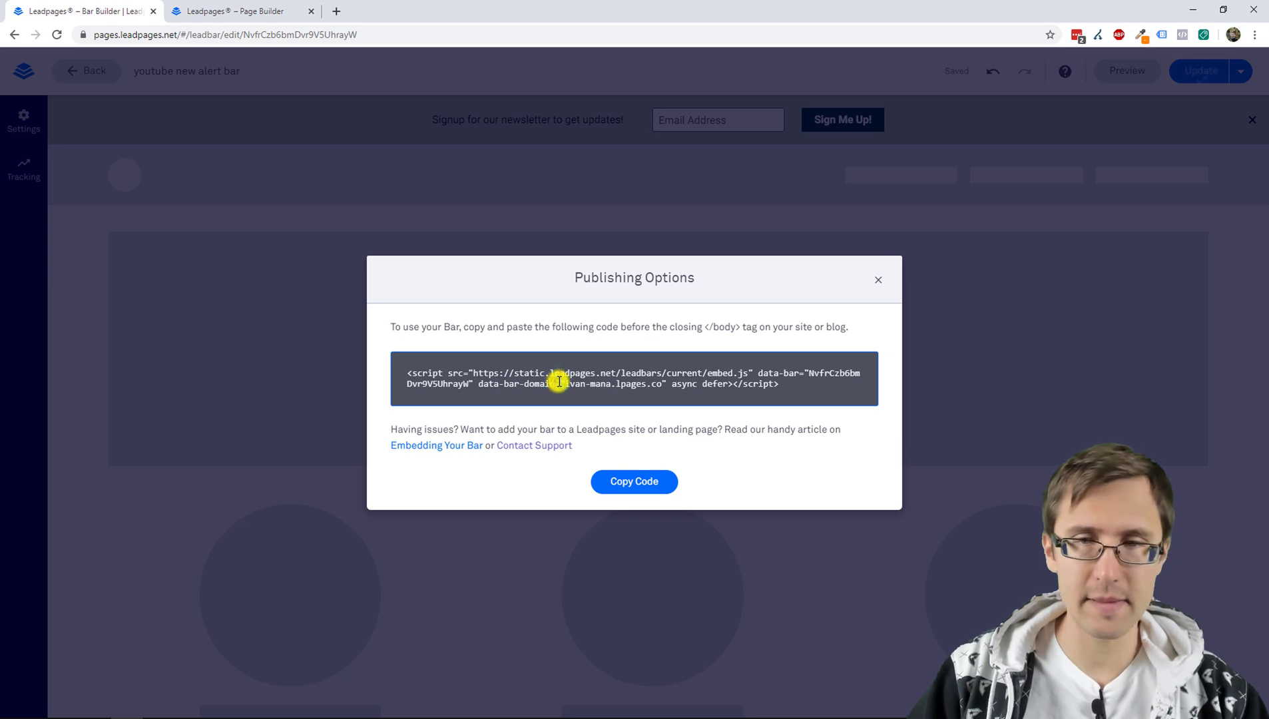
left_click(661, 477)
left_click(878, 280)
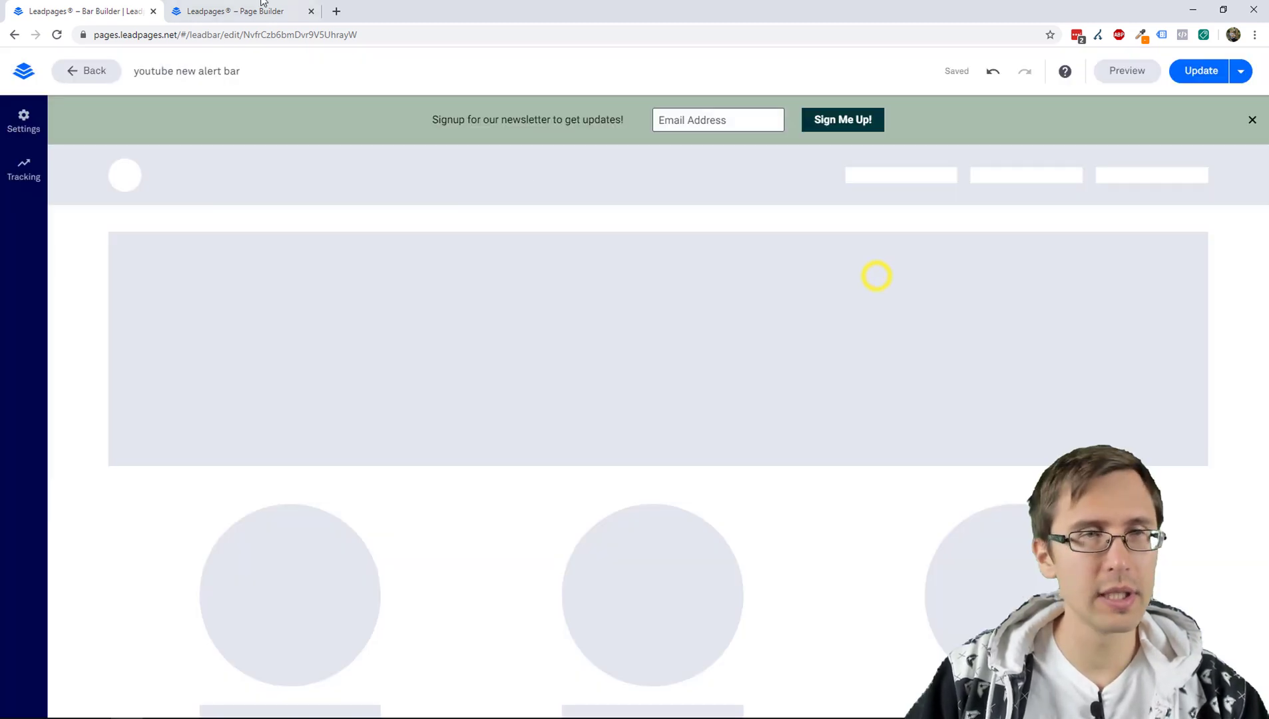
Step: Paste the bar's embed script into the landing page's closing </body> tracking code box
left_click(252, 8)
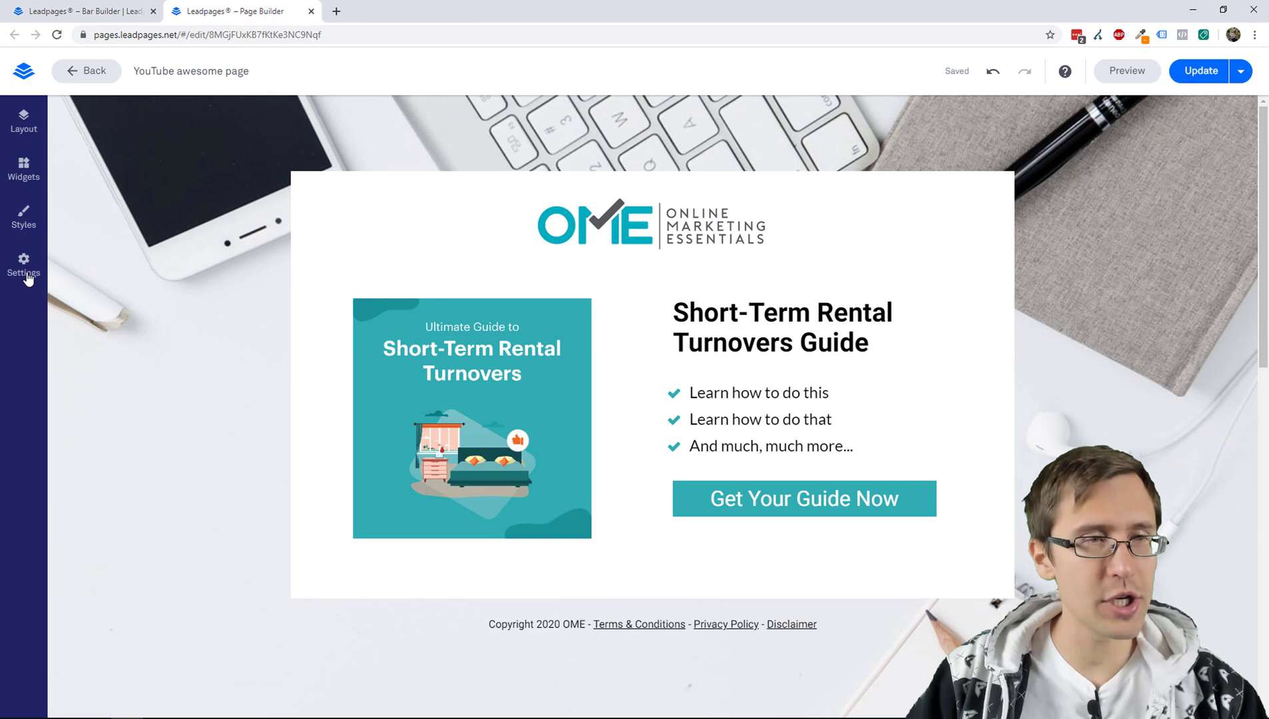
left_click(25, 270)
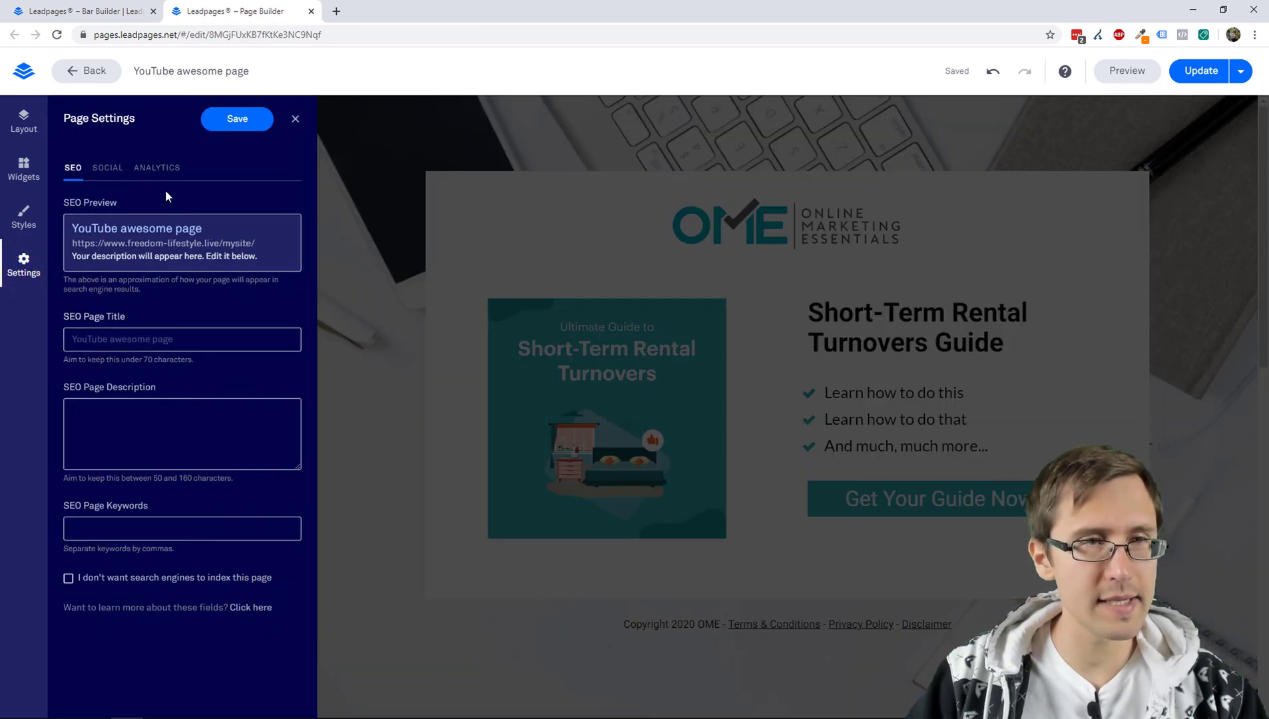
left_click(155, 169)
scroll(191, 522, "down", 3)
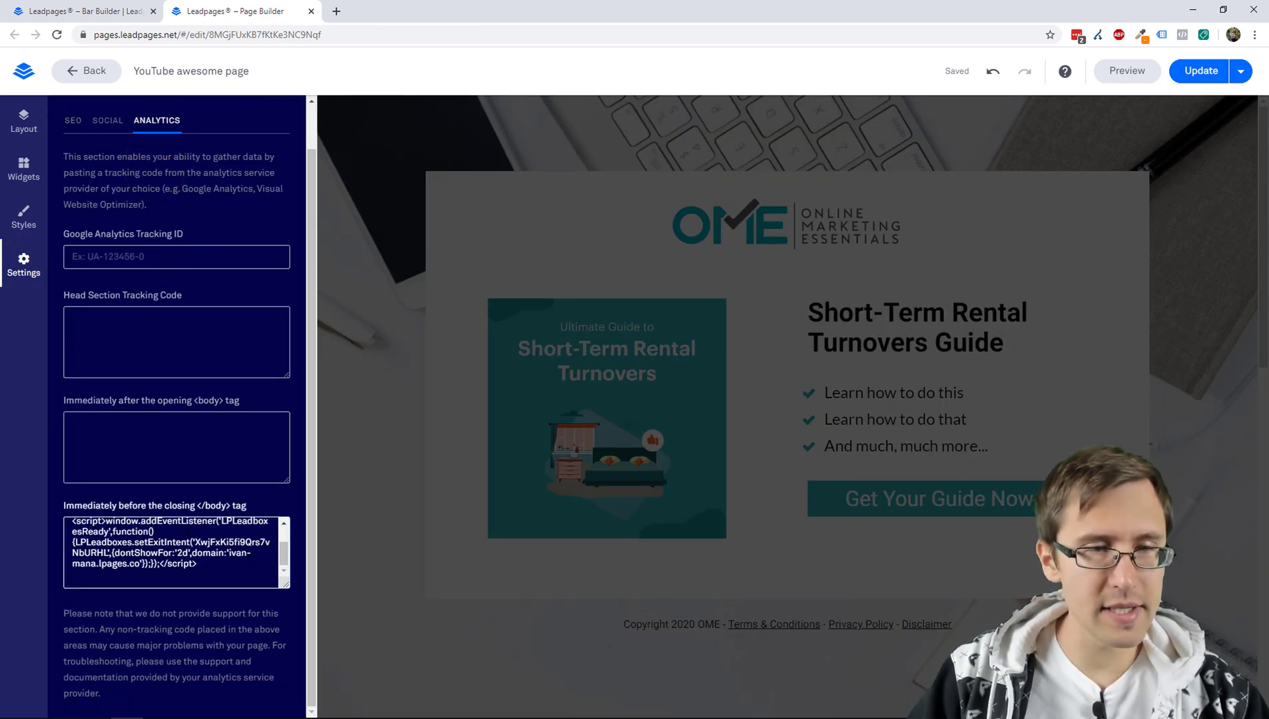
left_click(203, 563)
key("ctrl+v")
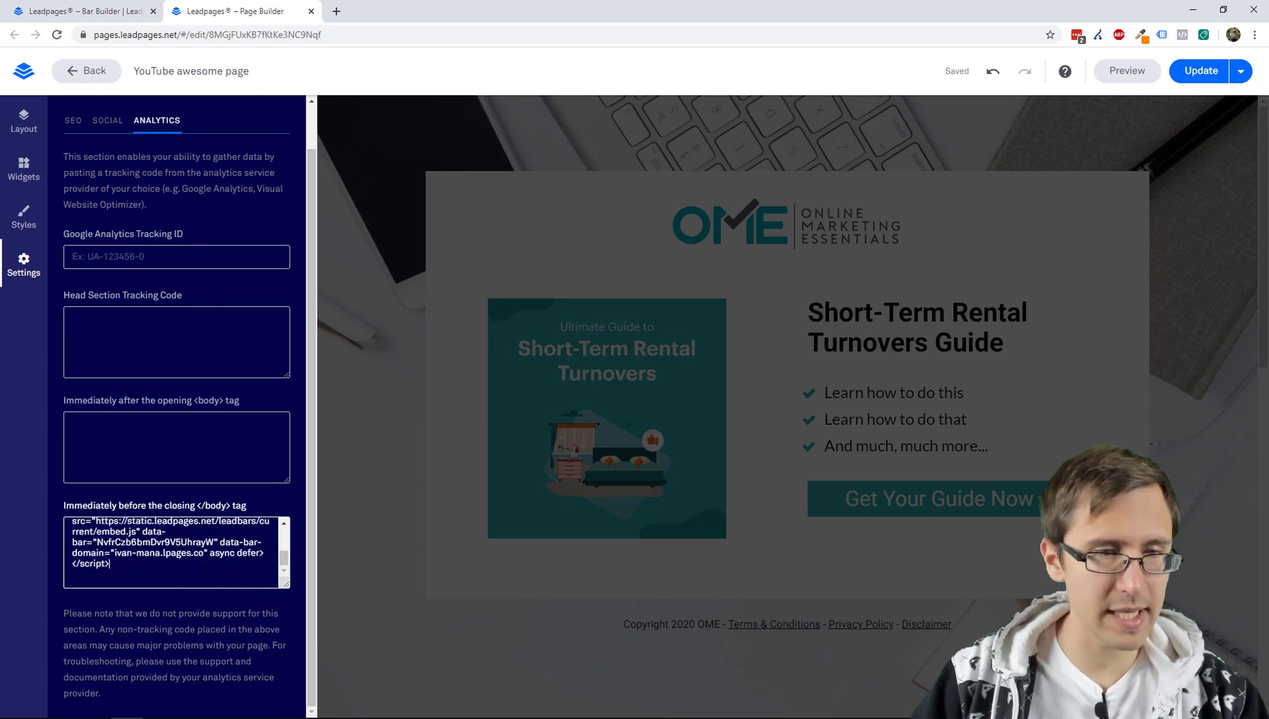
left_click_drag(284, 584, 304, 709)
left_click(767, 148)
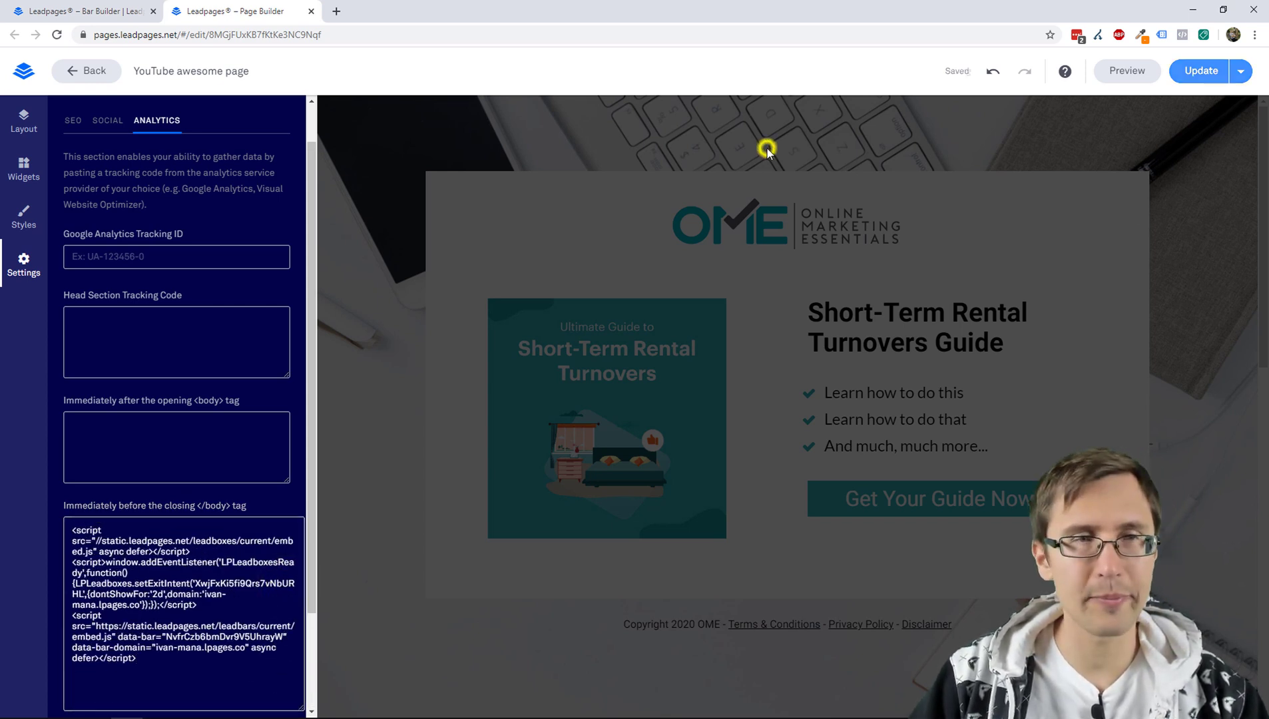
Step: Save the page settings and update the YouTube awesome page
left_click(1198, 71)
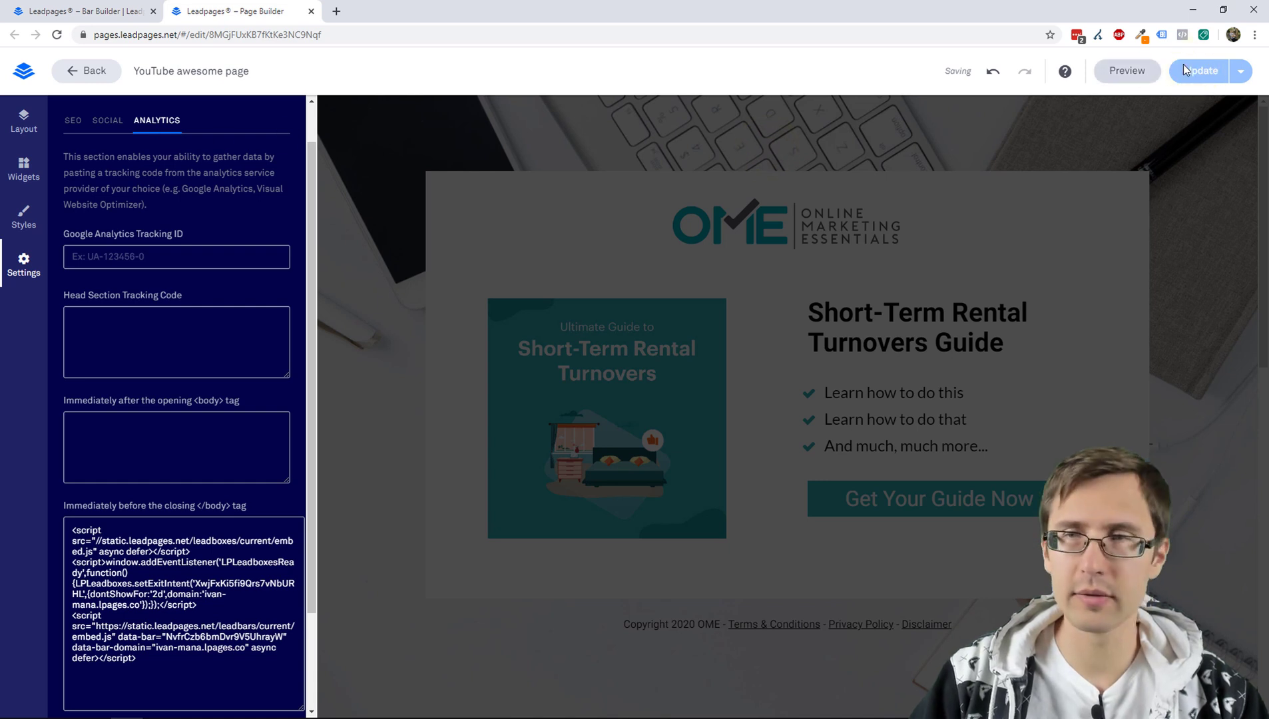
left_click(1214, 72)
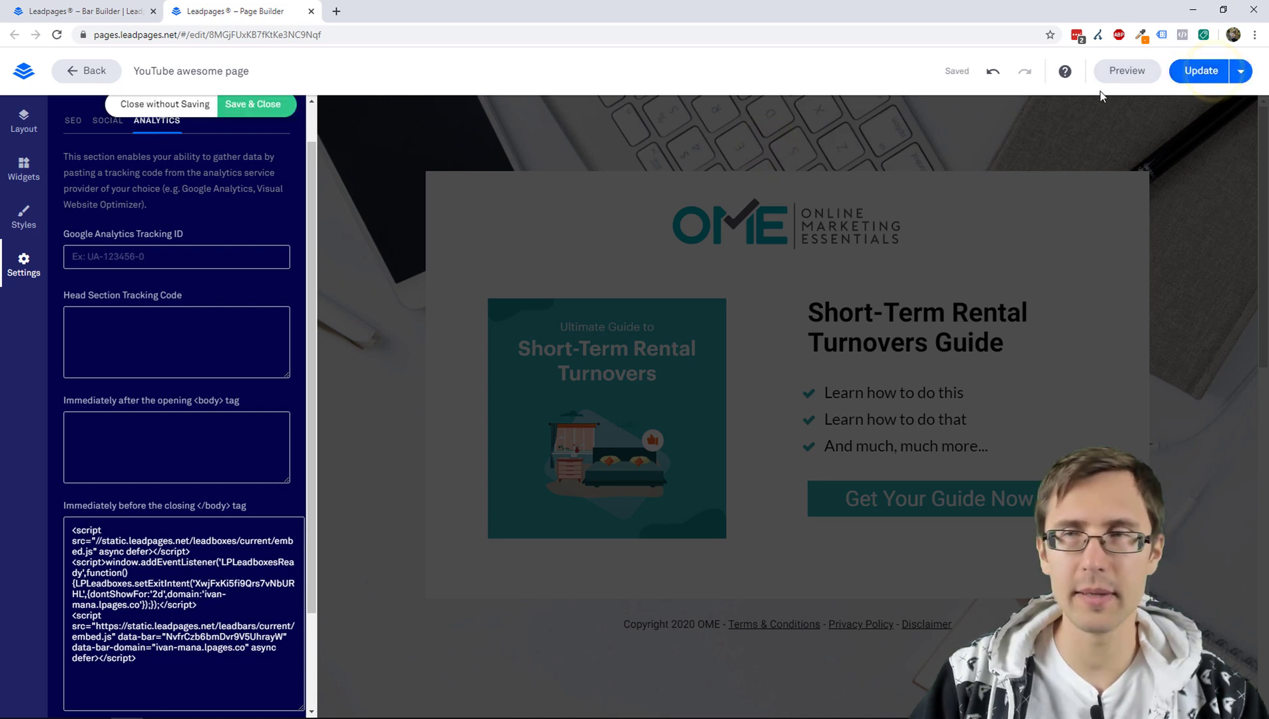
left_click(1212, 72)
left_click(245, 101)
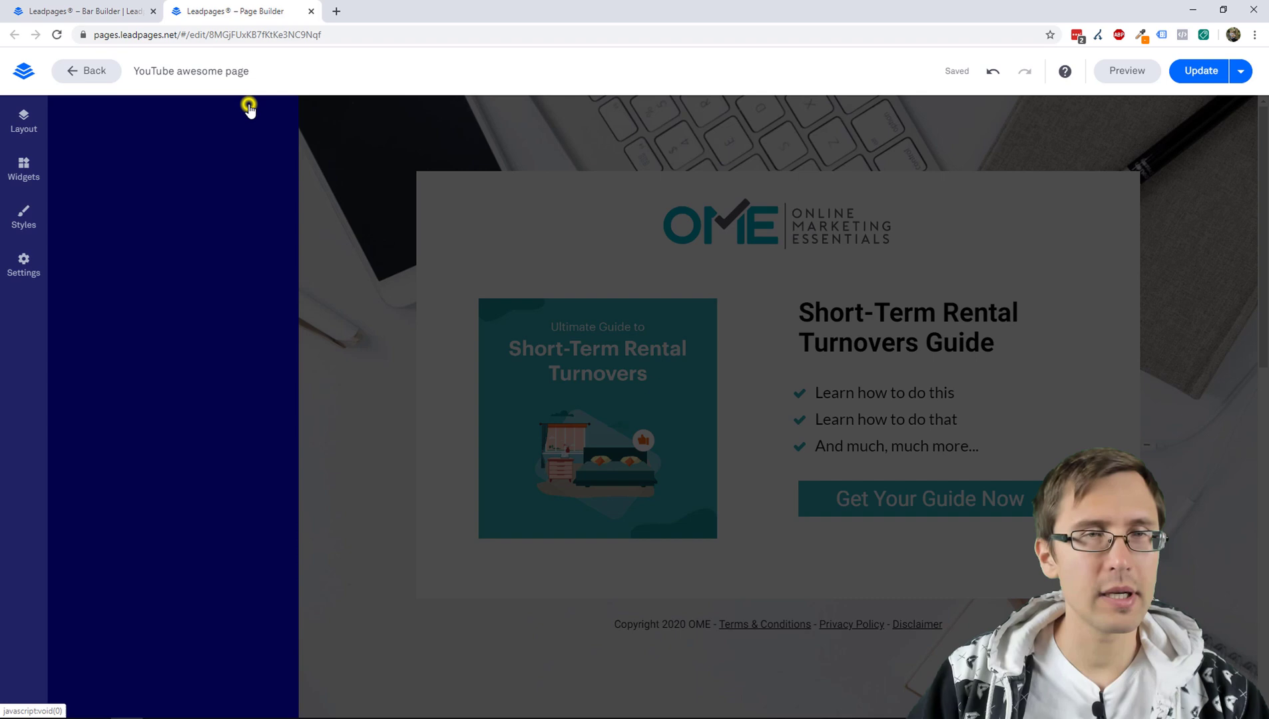
left_click(1198, 71)
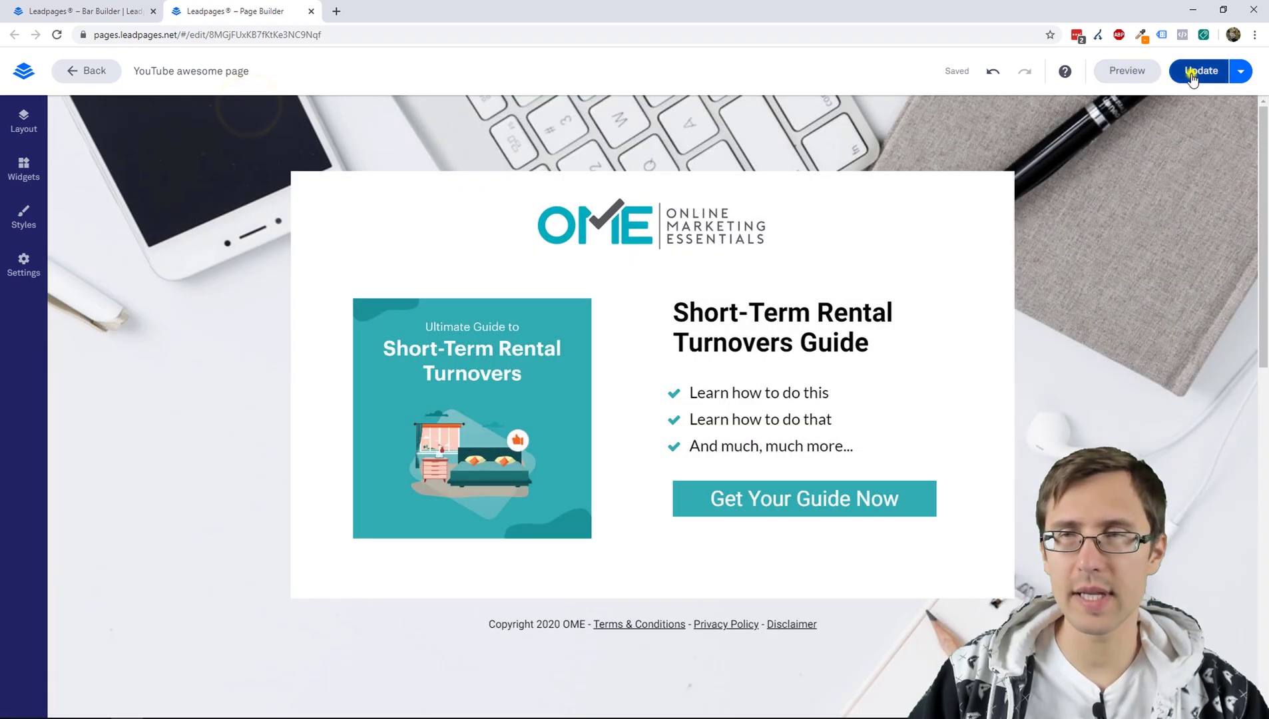
Step: Toggle the alert bar's 'Remain in place on scroll' off and back on
left_click(85, 10)
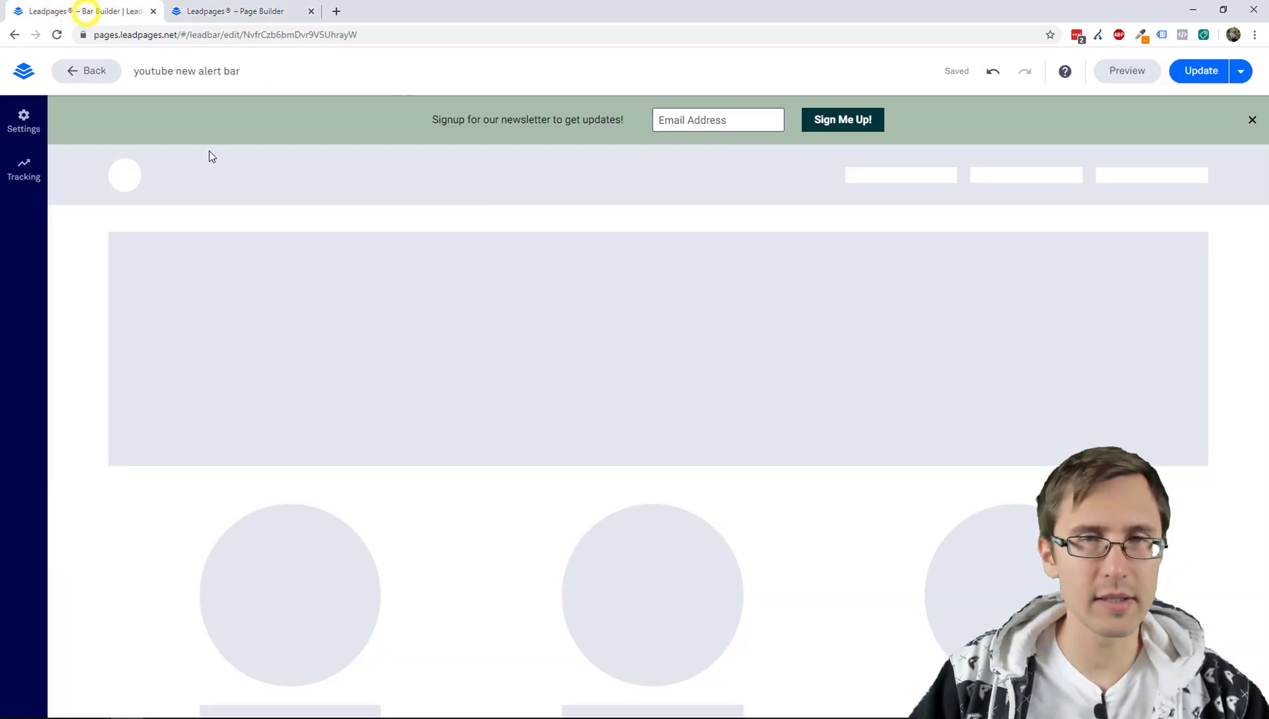
left_click(24, 123)
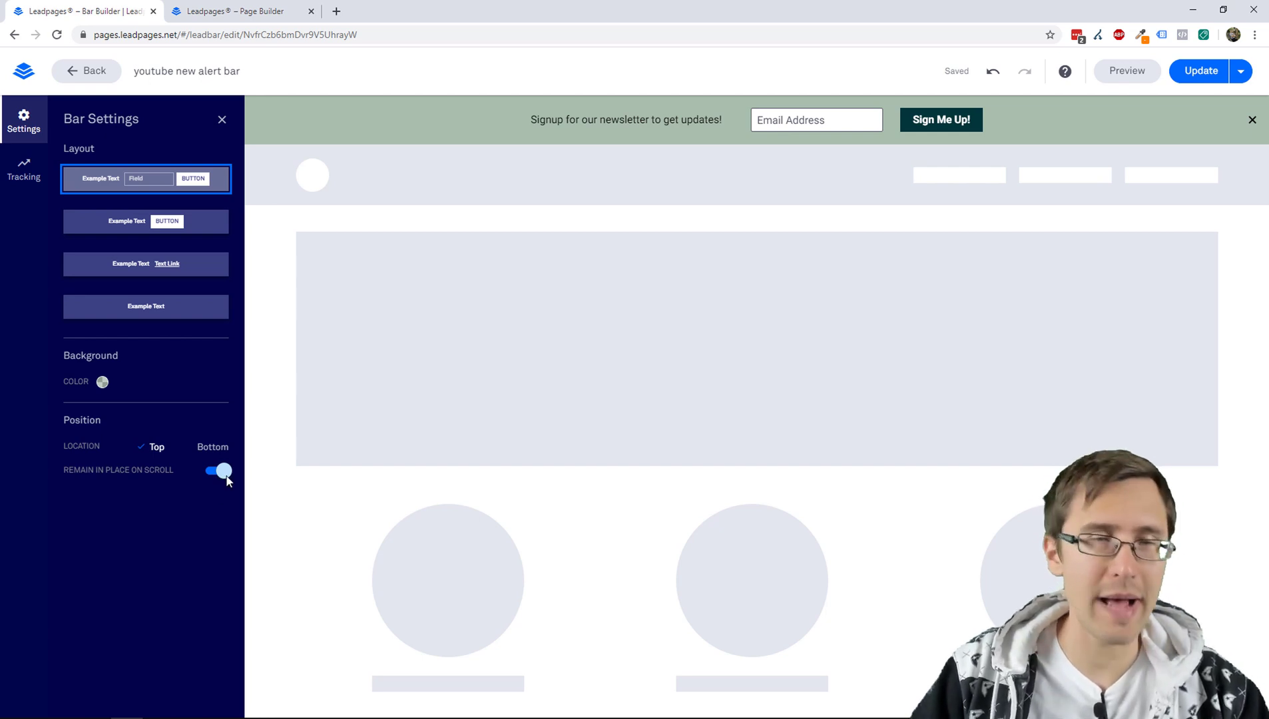
left_click(228, 474)
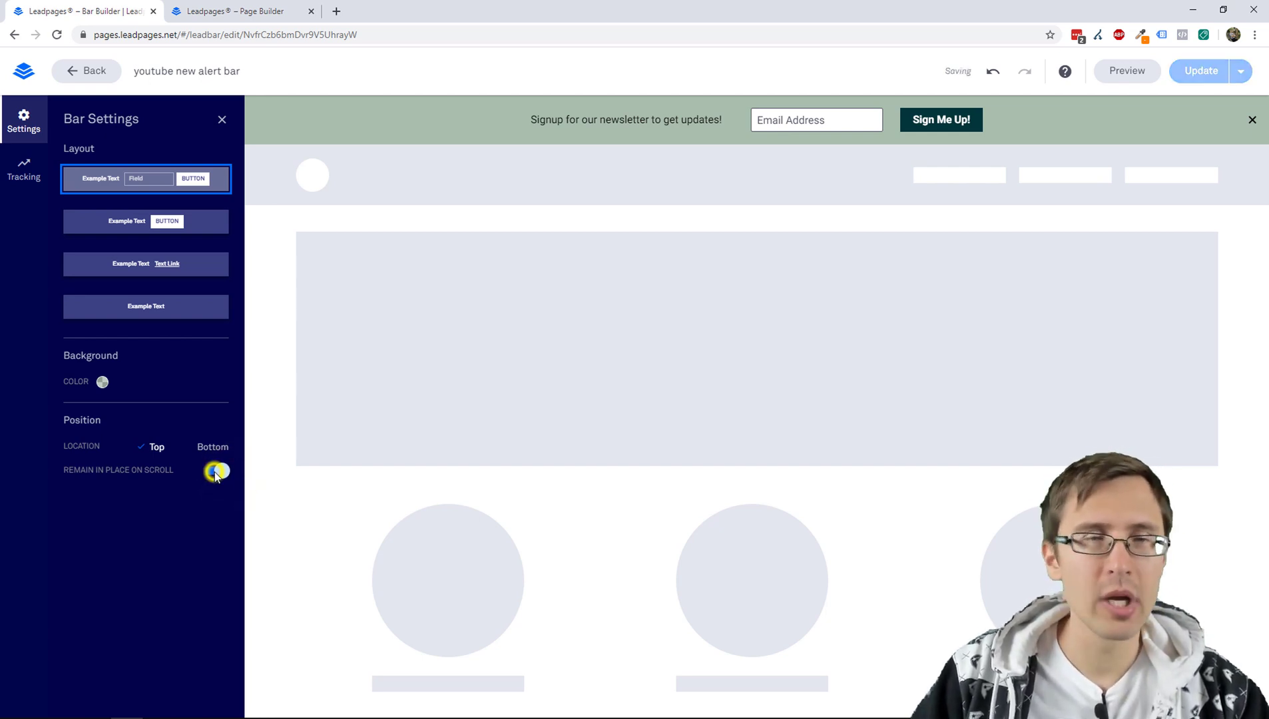
left_click(214, 474)
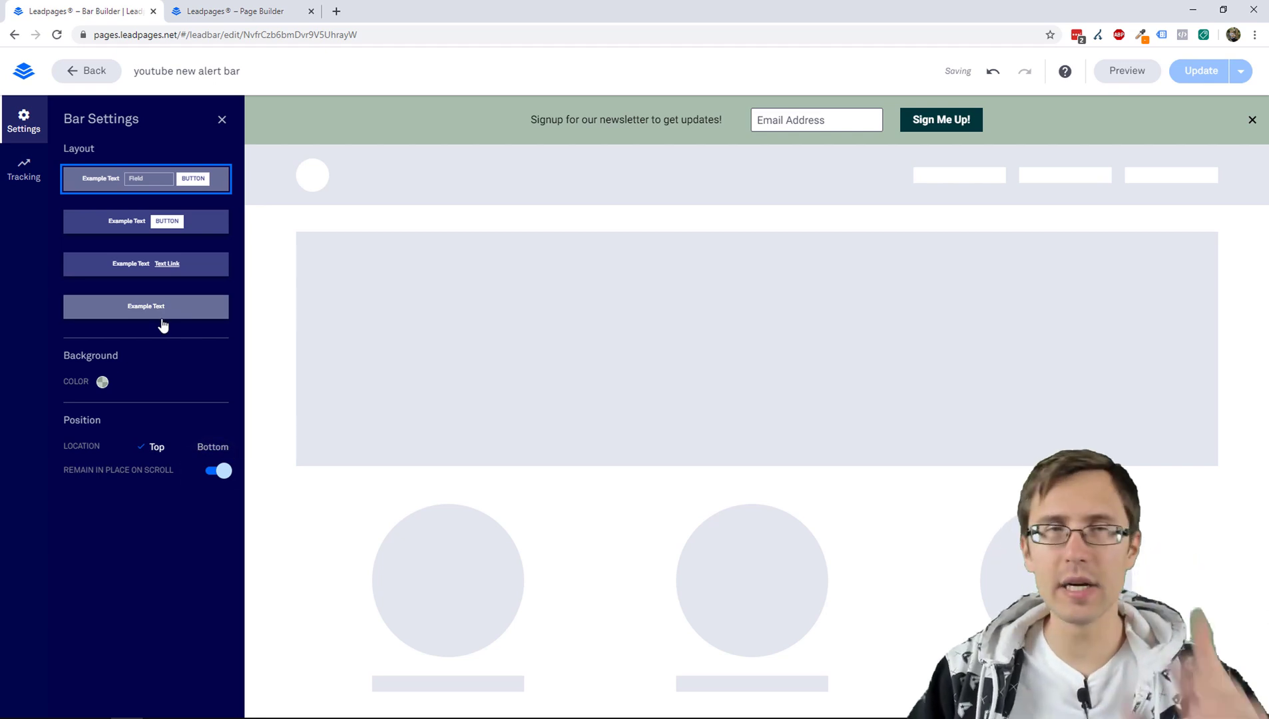
left_click(256, 10)
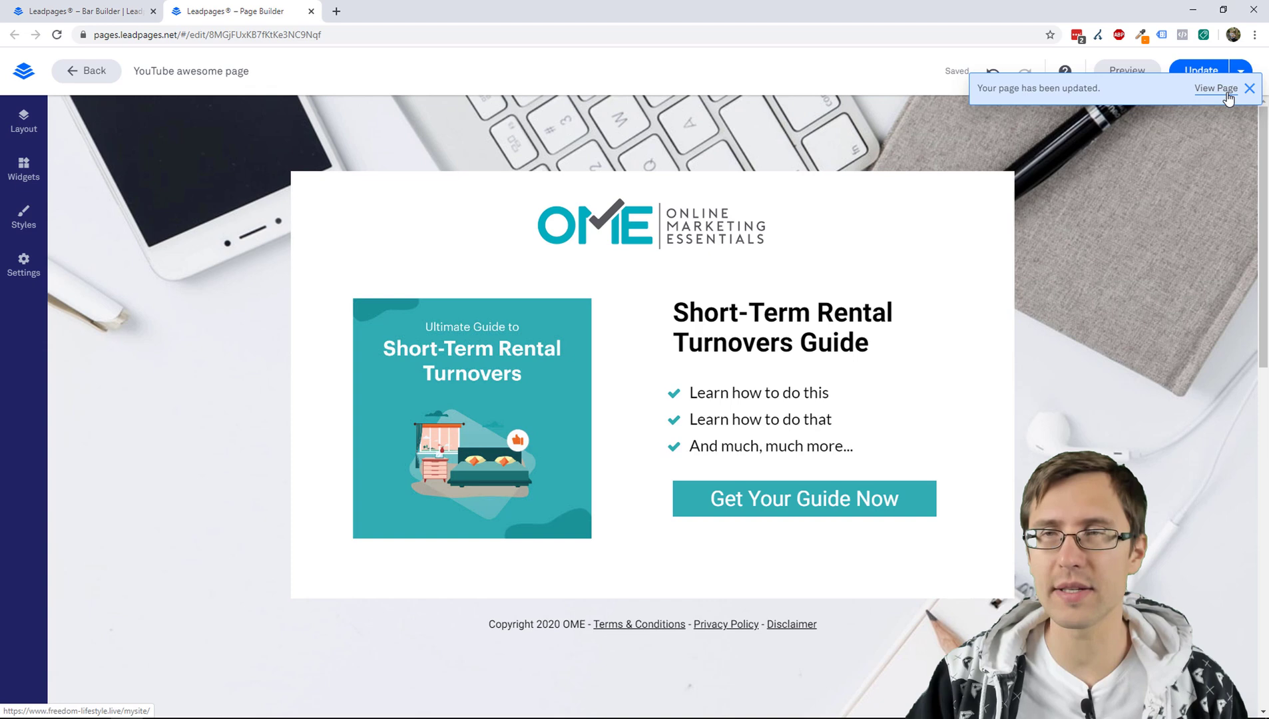
Step: Open the live YouTube awesome page and scroll to check the newsletter bar
left_click(1216, 88)
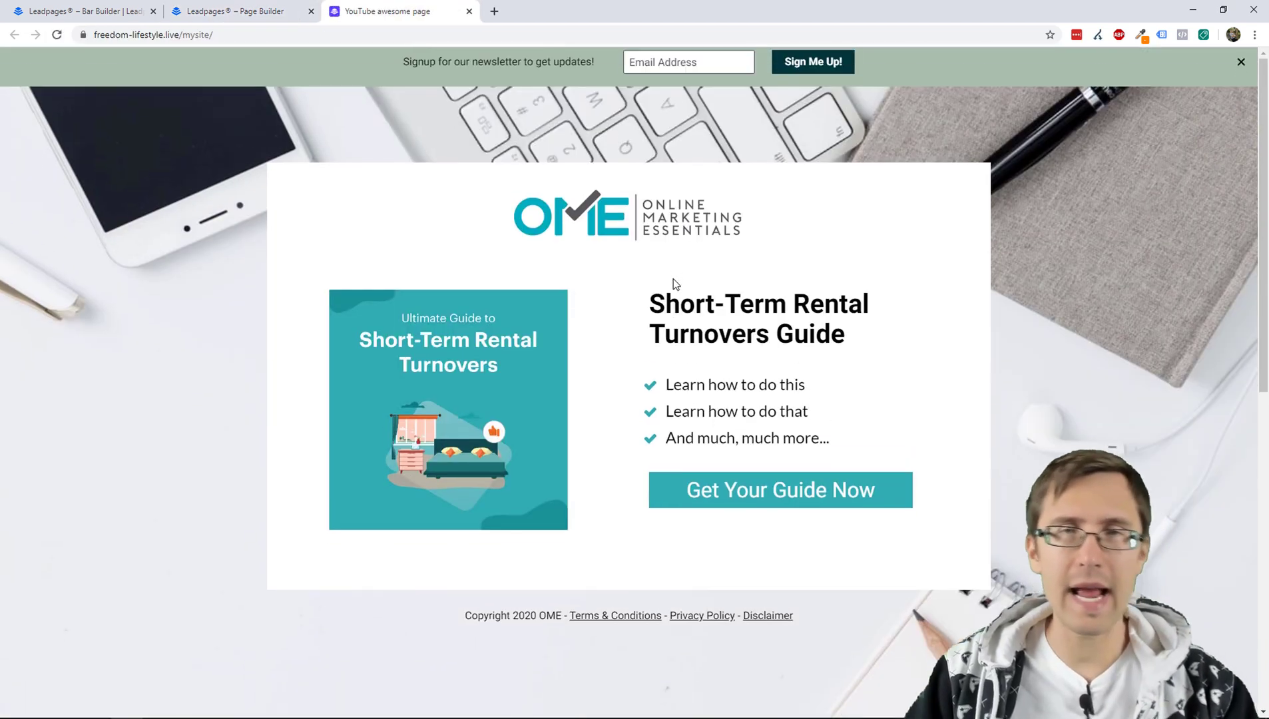
scroll(606, 308, "down", 6)
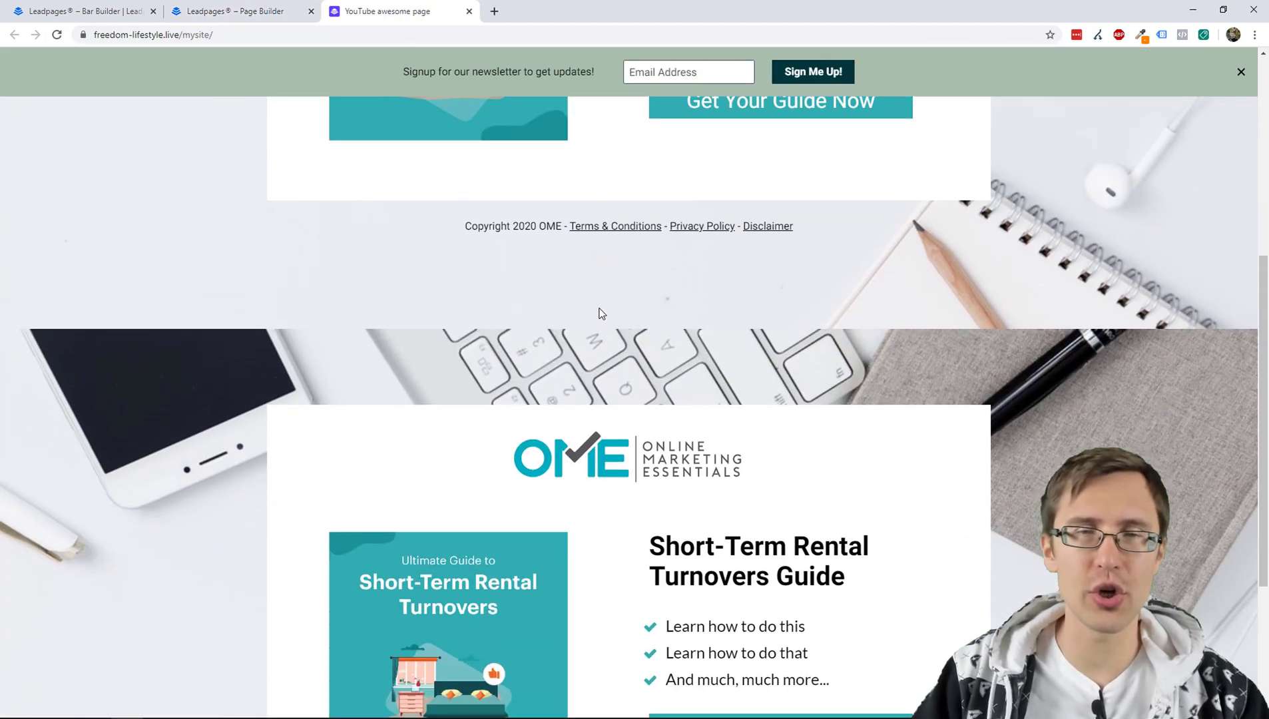
scroll(506, 368, "up", 6)
scroll(630, 491, "down", 3)
scroll(232, 306, "up", 3)
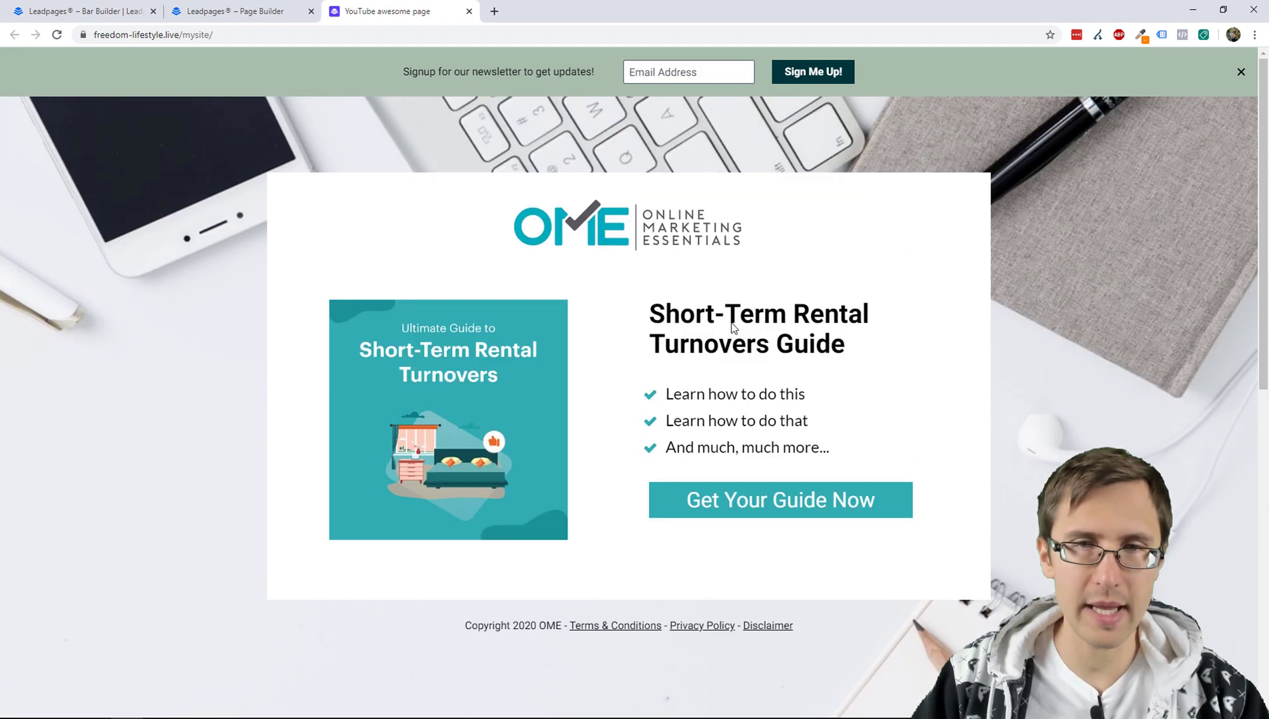
scroll(575, 286, "down", 5)
scroll(634, 387, "up", 5)
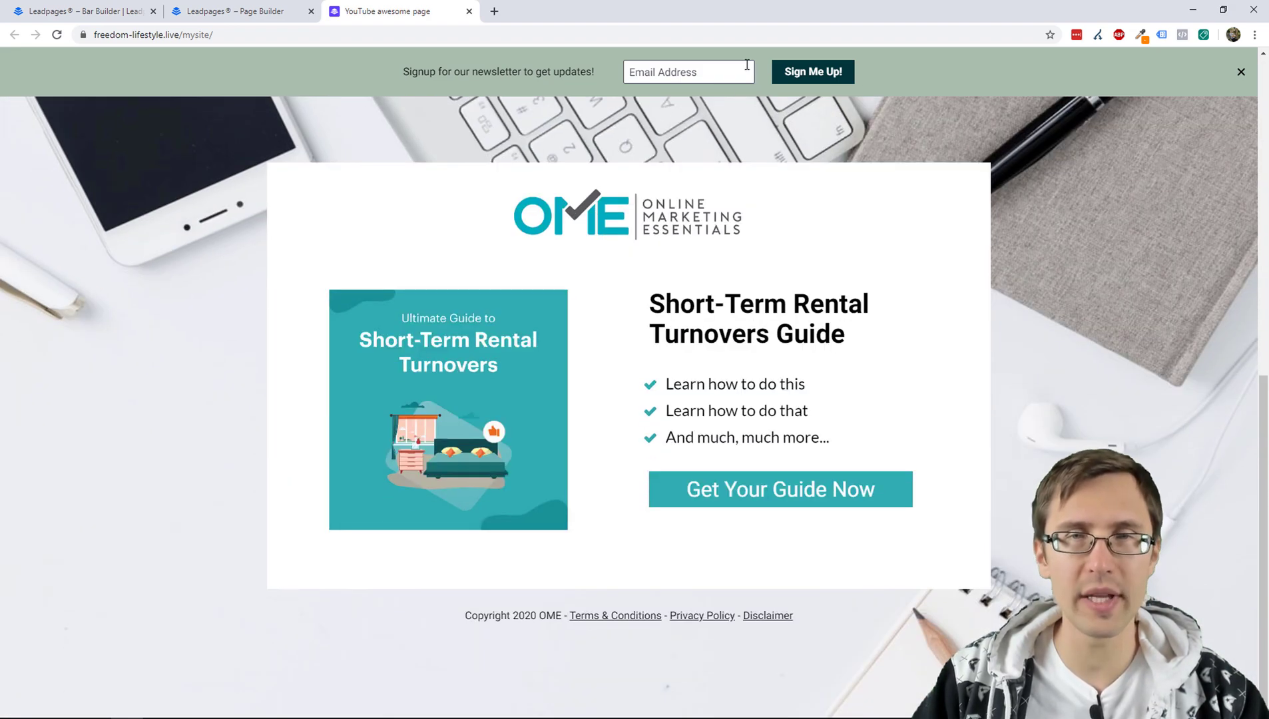
Step: Submit a test email address through the bar's Email Address field
left_click(702, 70)
scroll(451, 245, "down", 7)
scroll(451, 245, "up", 7)
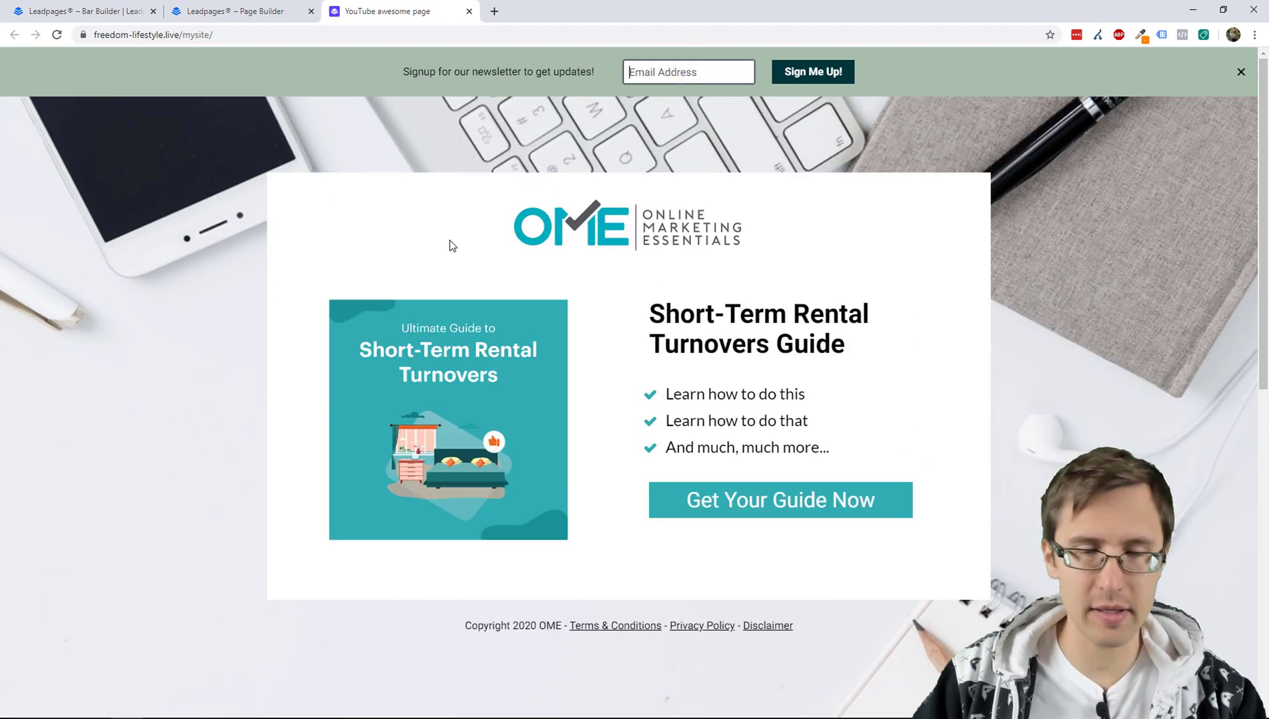
type("asdf@gmail.com")
key("Return")
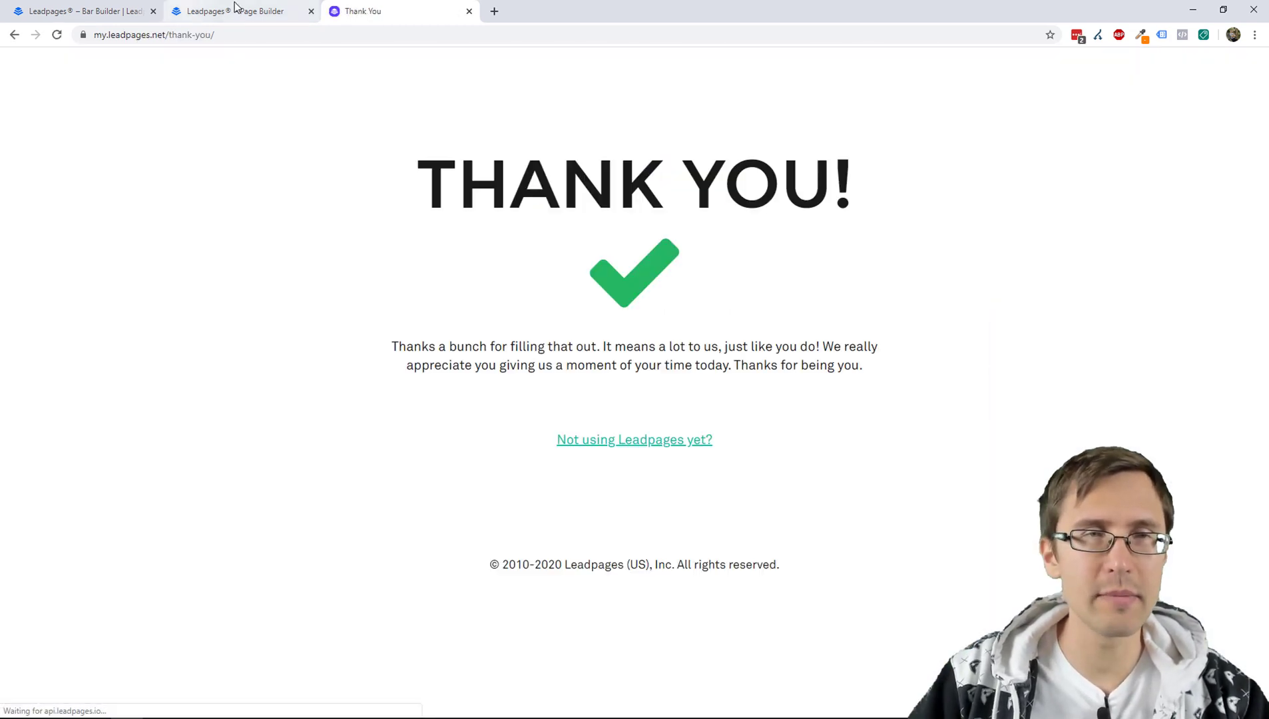
Step: Switch off 'Remain in place on scroll' for the alert bar and publish the change
left_click(239, 10)
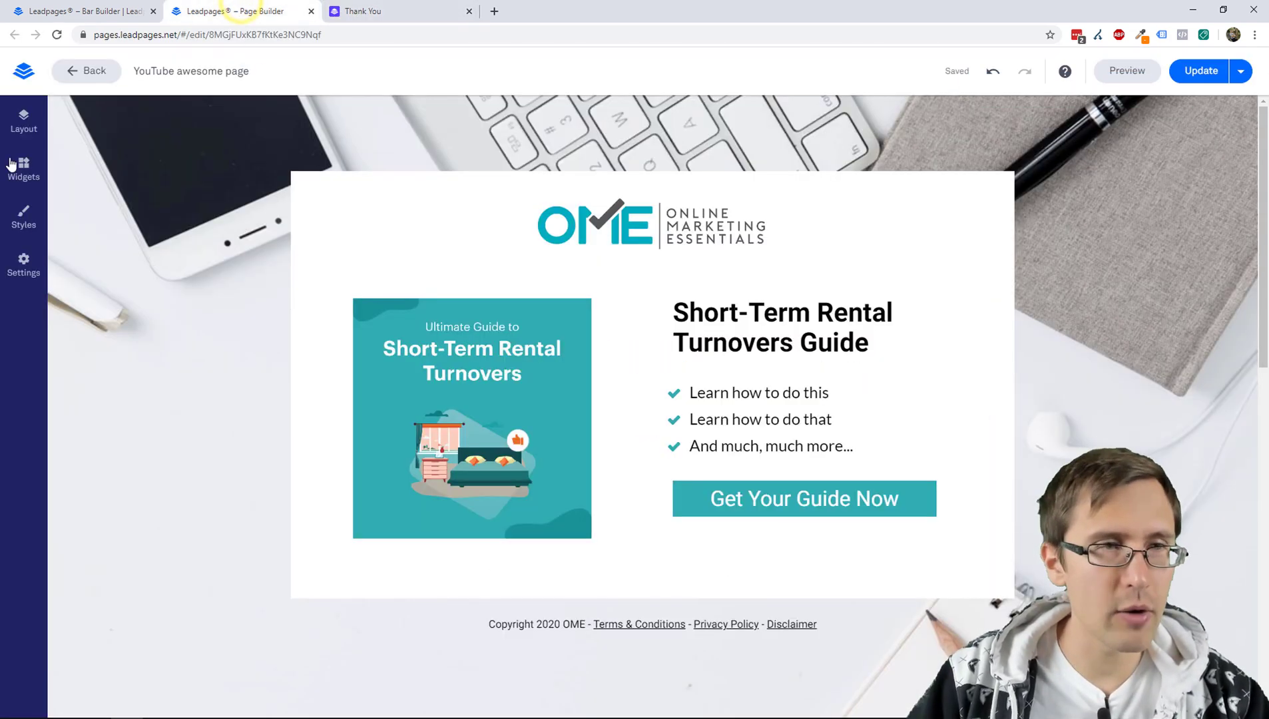
left_click(97, 8)
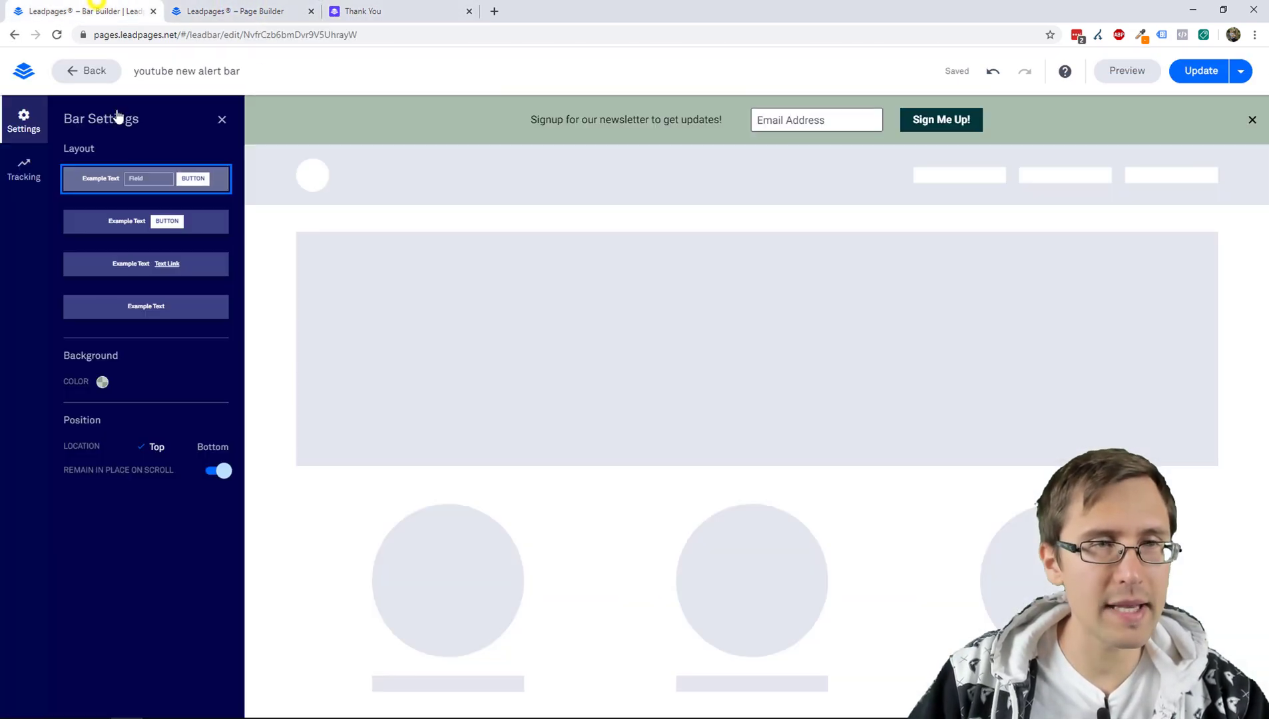
left_click(217, 472)
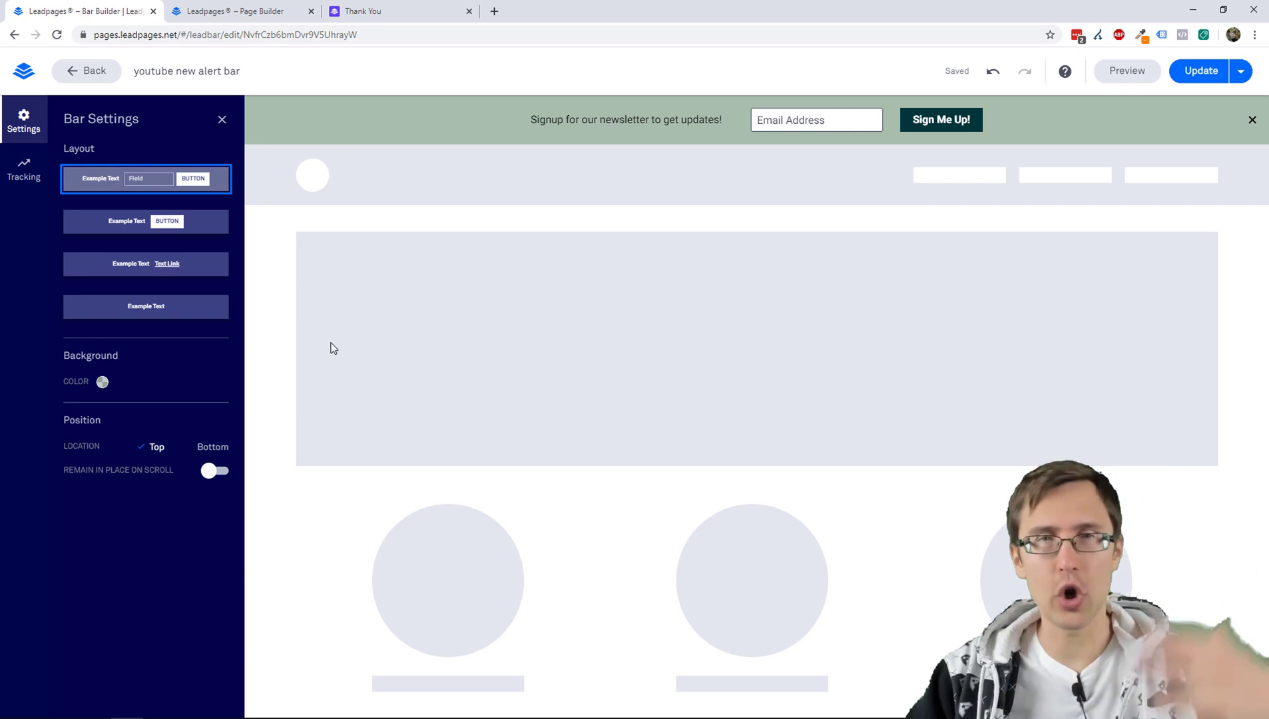
left_click(1214, 80)
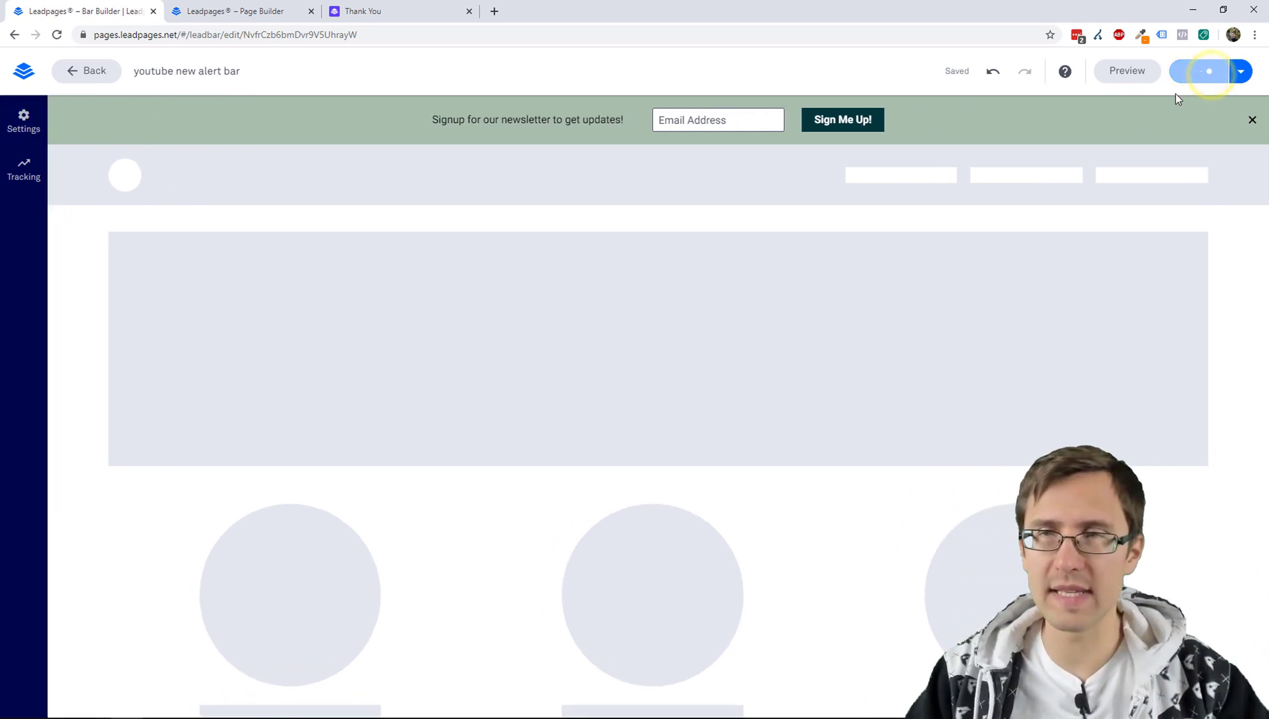
Step: Check the landing page editor and close the Thank You page tab
left_click(239, 10)
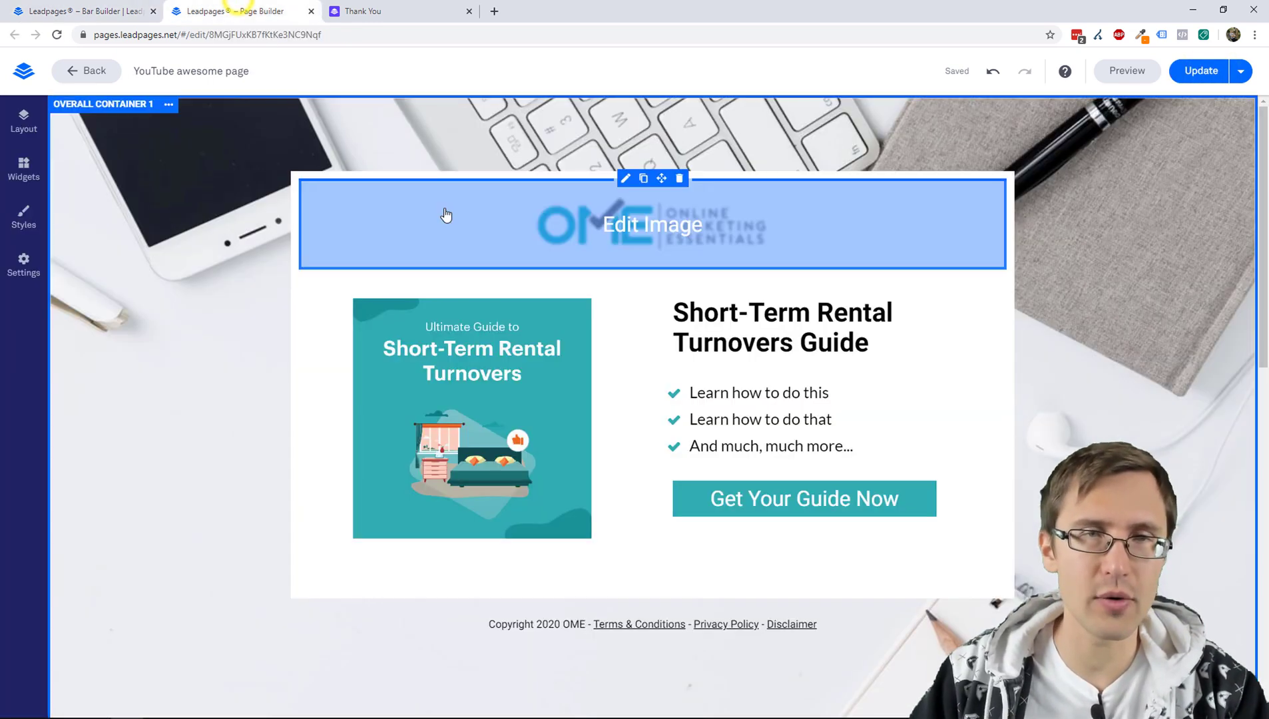
scroll(439, 233, "down", 2)
scroll(440, 200, "up", 3)
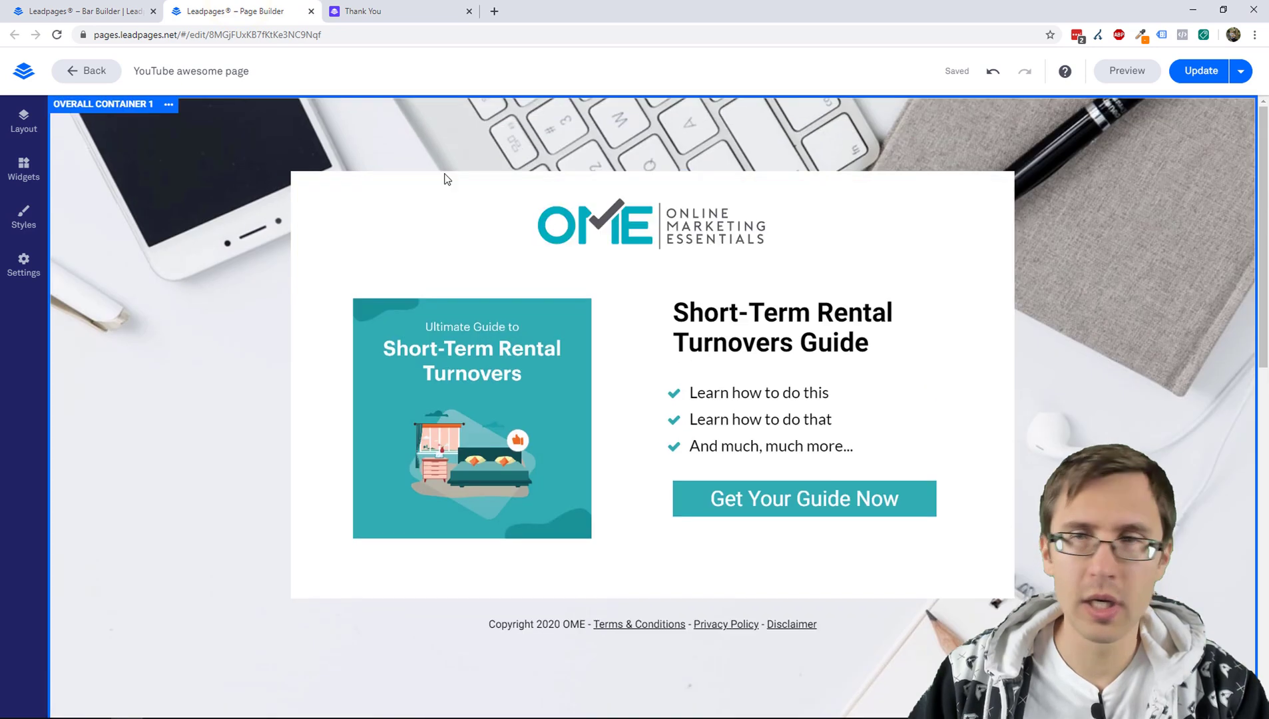
left_click(129, 5)
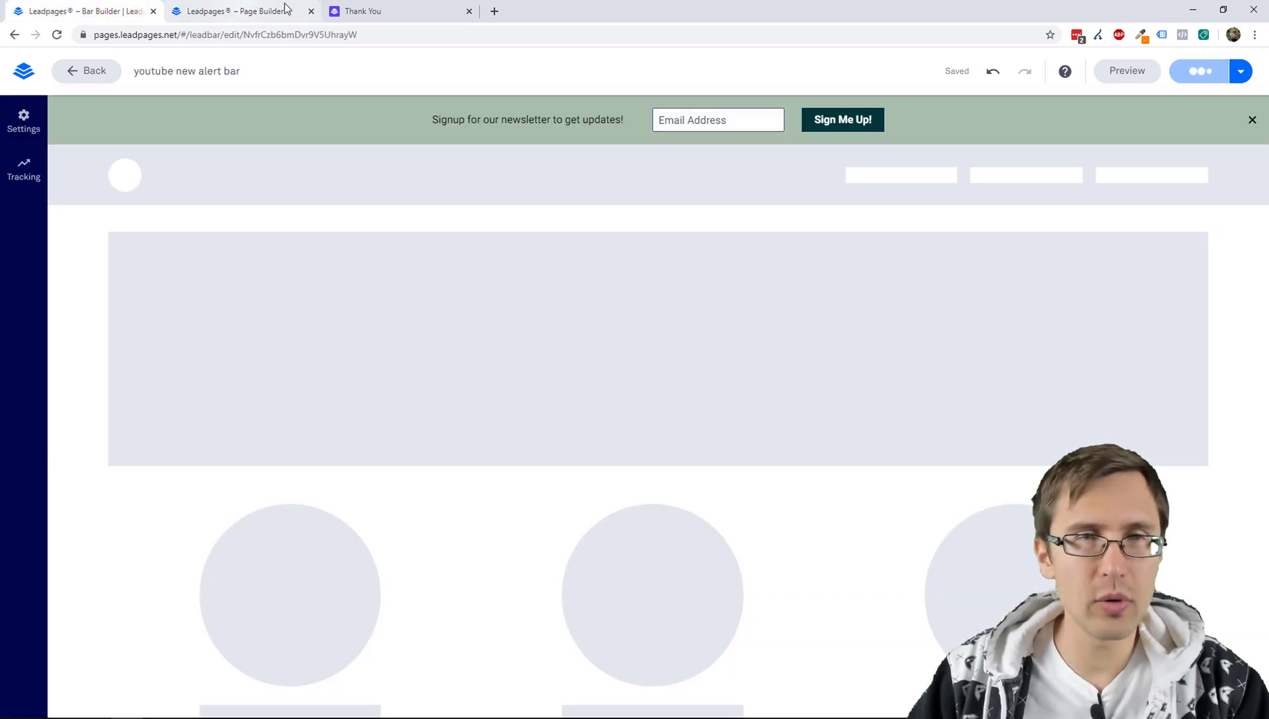
left_click(383, 9)
left_click(469, 11)
left_click(90, 8)
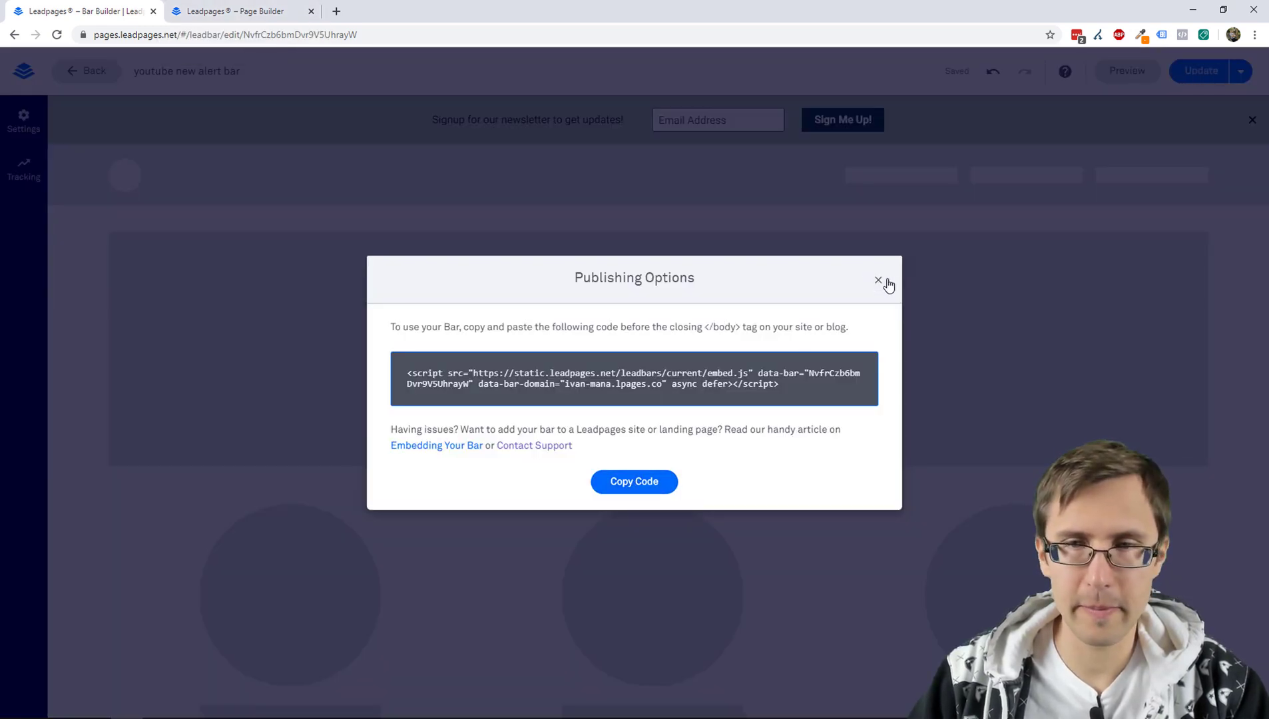
Step: Dismiss the bar's publishing options and update the YouTube awesome page
left_click(878, 280)
left_click(234, 11)
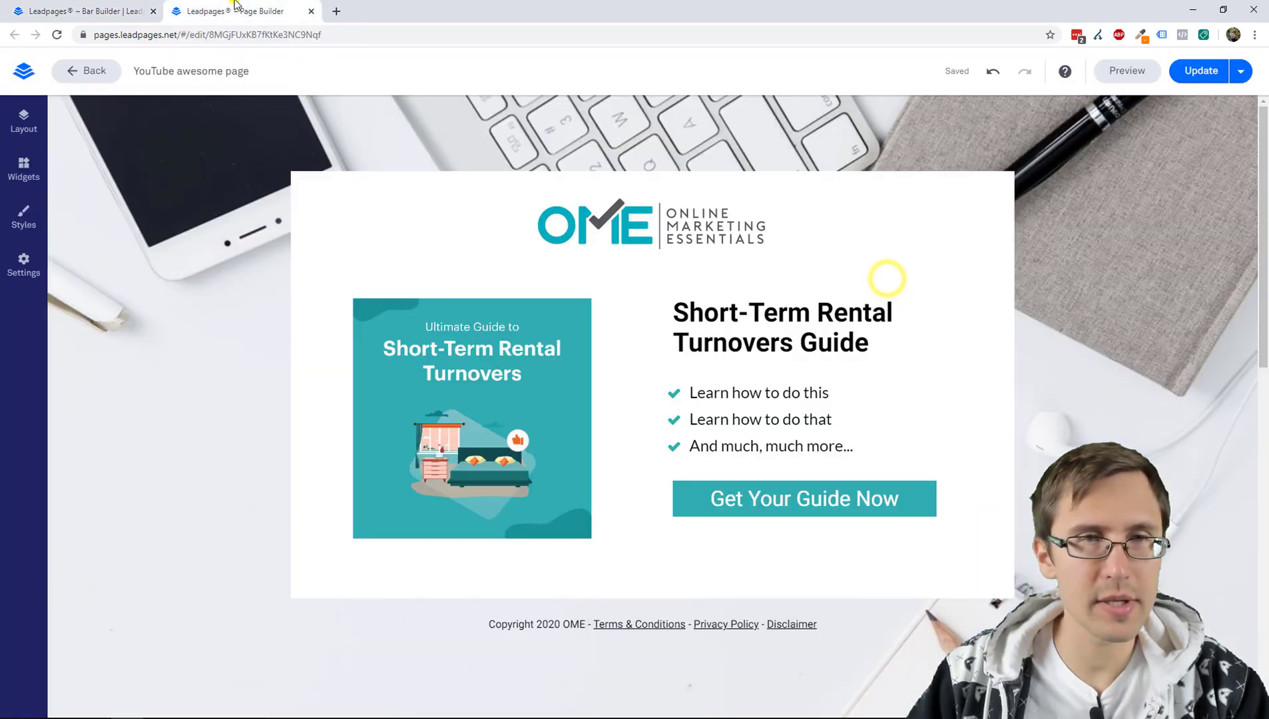
left_click(1198, 71)
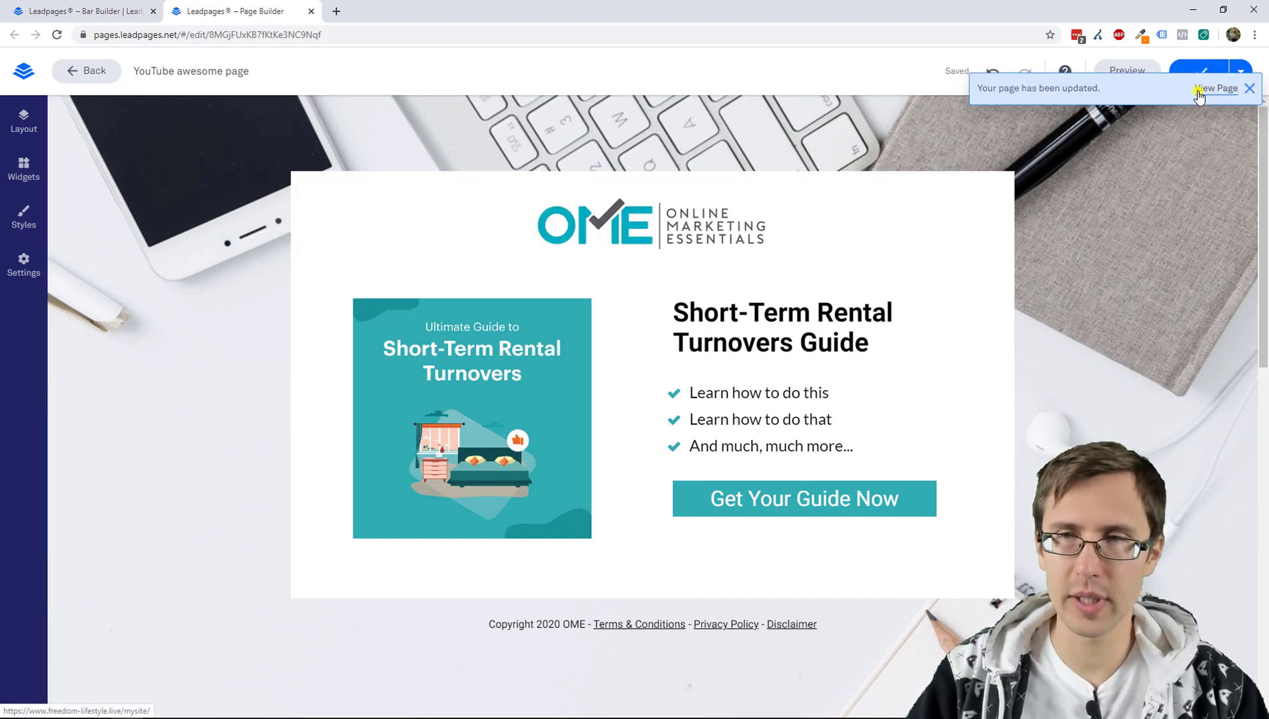
Step: Open the live YouTube awesome page and scroll to confirm the bar scrolls away
left_click(1217, 88)
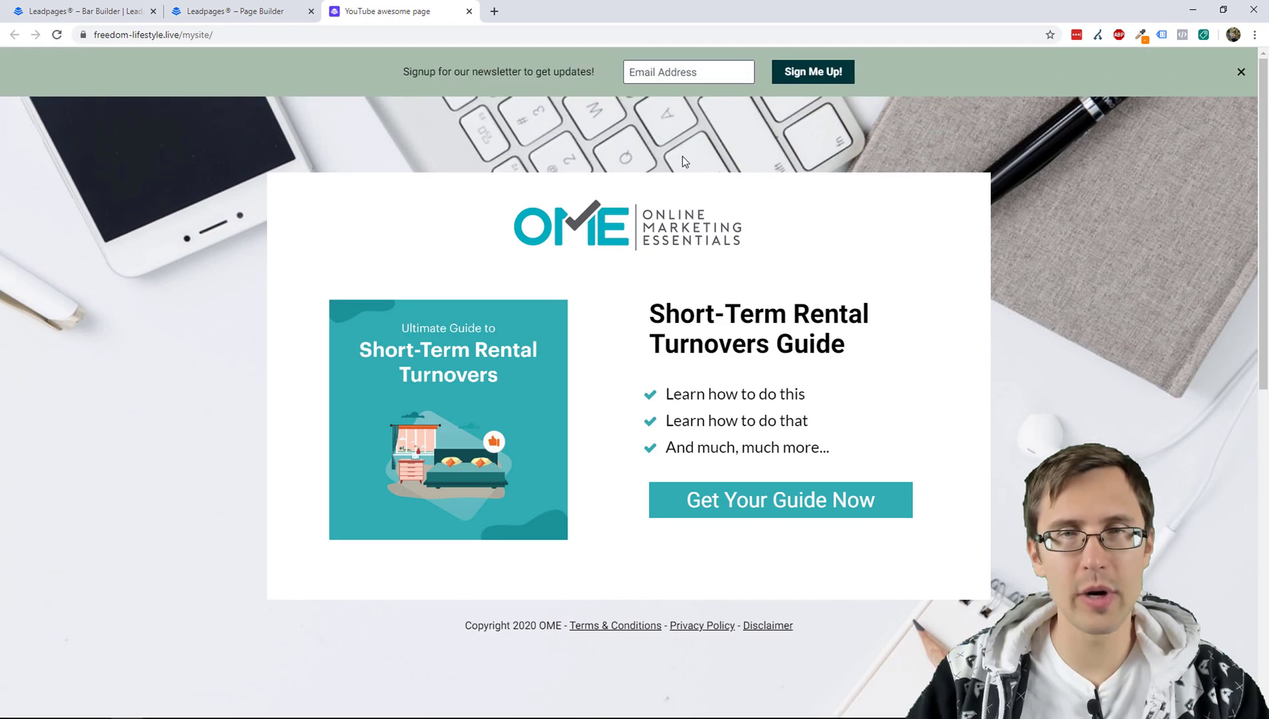
scroll(602, 213, "down", 7)
scroll(651, 362, "up", 7)
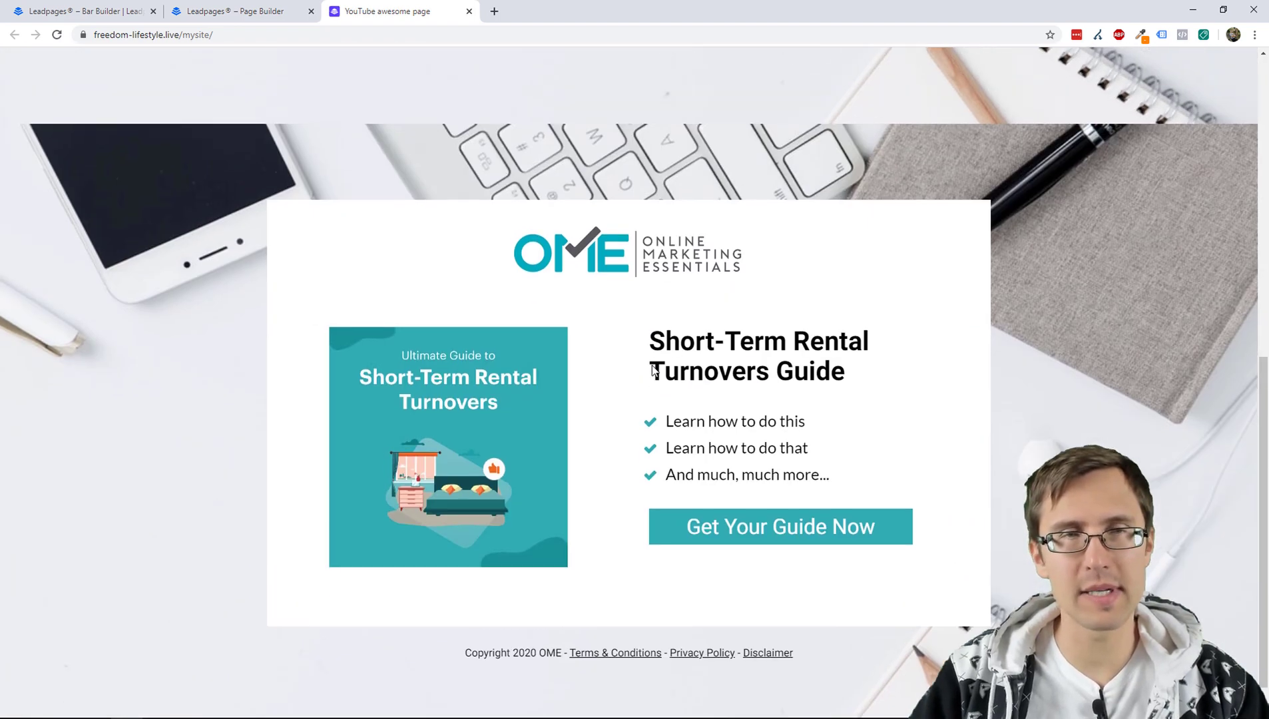
scroll(539, 304, "down", 7)
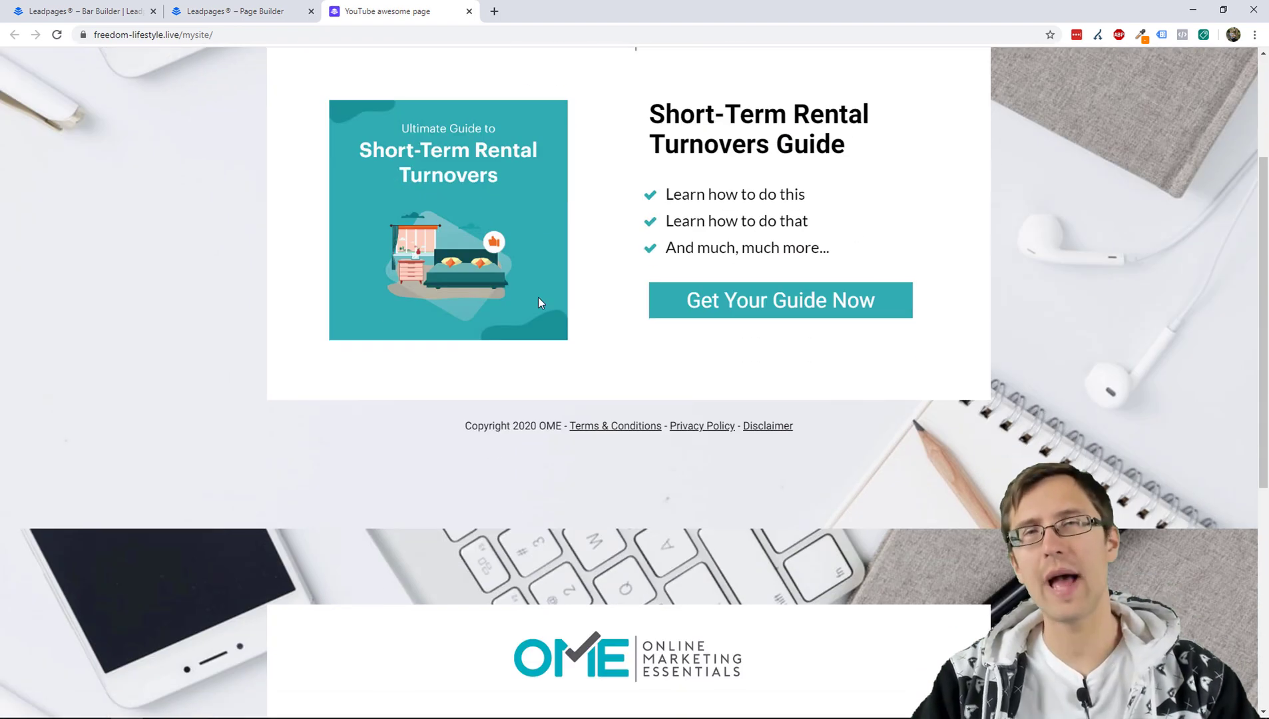
scroll(360, 312, "up", 7)
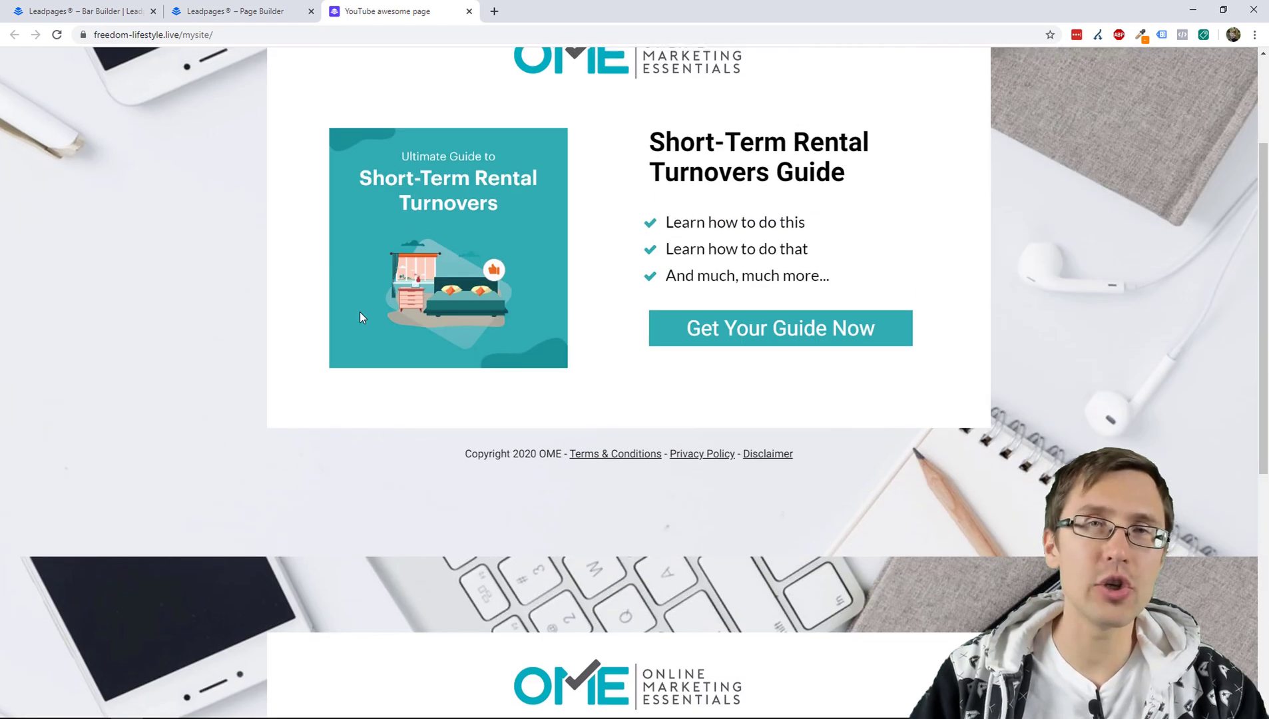